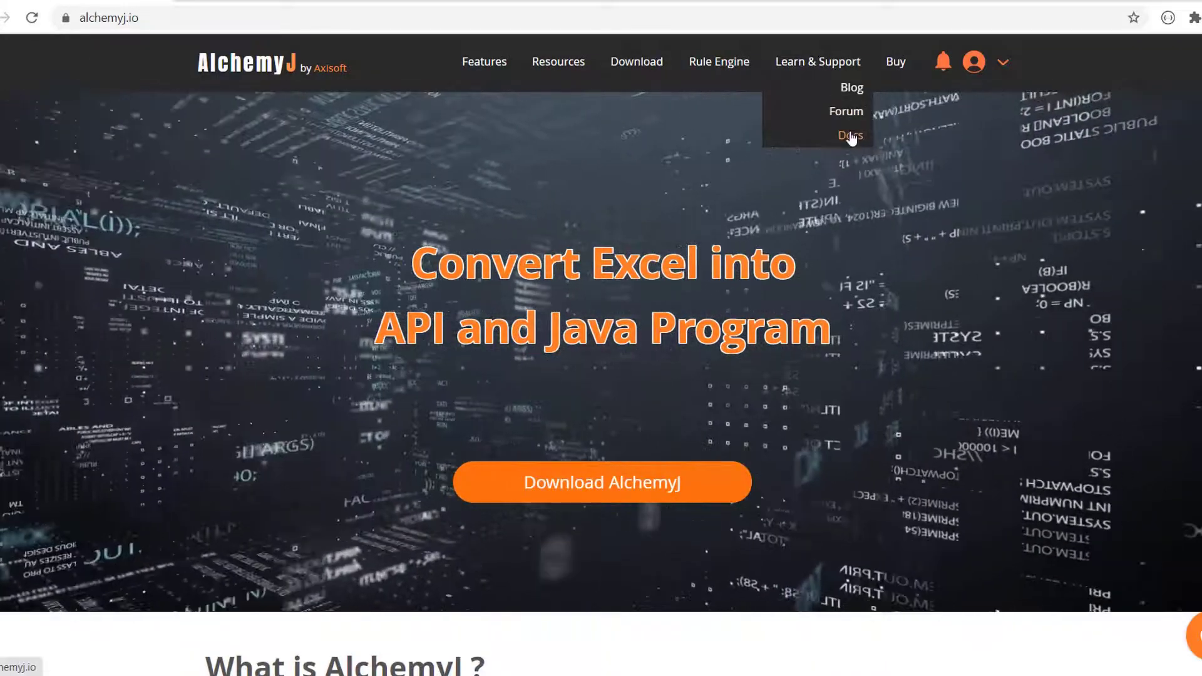
Step: Open the AlchemyJ Docs page from the site's Learn & Support menu
{"action": "left_click", "coordinate": [850, 135]}
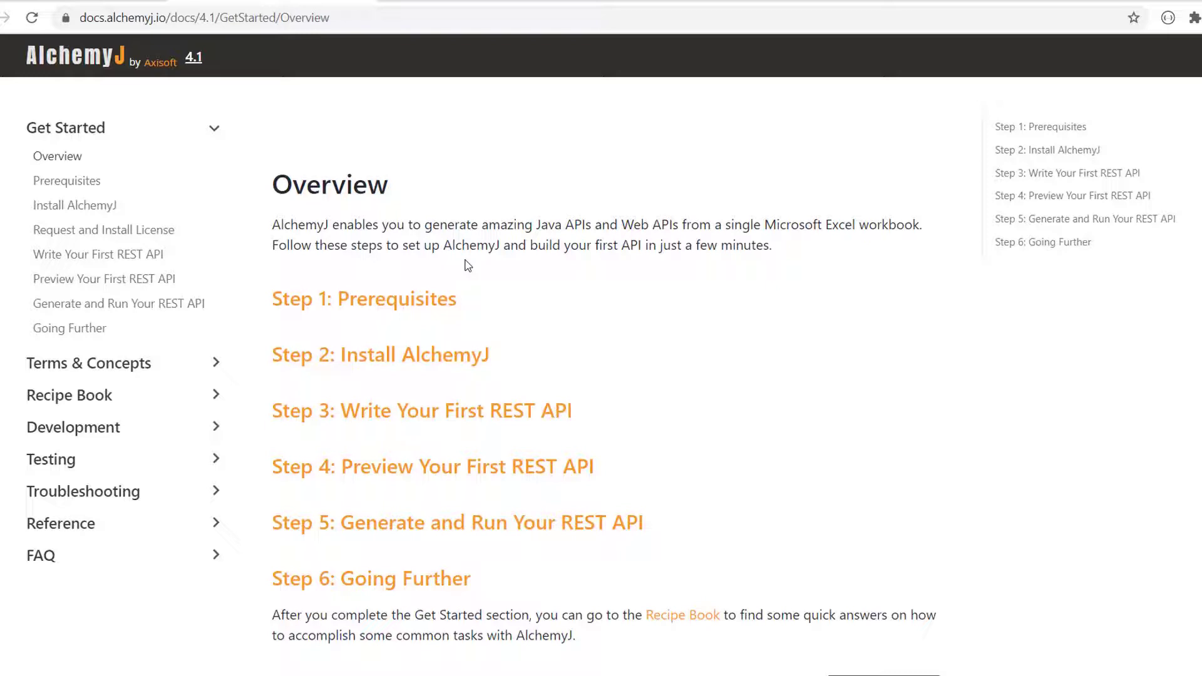
Step: Go to the 'Step 1: Prerequisites' page listing Windows, Excel and JDK 1.8 requirements
{"action": "mouse_move", "coordinate": [460, 303]}
{"action": "left_mouse_down"}
{"action": "mouse_move", "coordinate": [409, 294]}
{"action": "mouse_move", "coordinate": [263, 309]}
{"action": "left_mouse_up"}
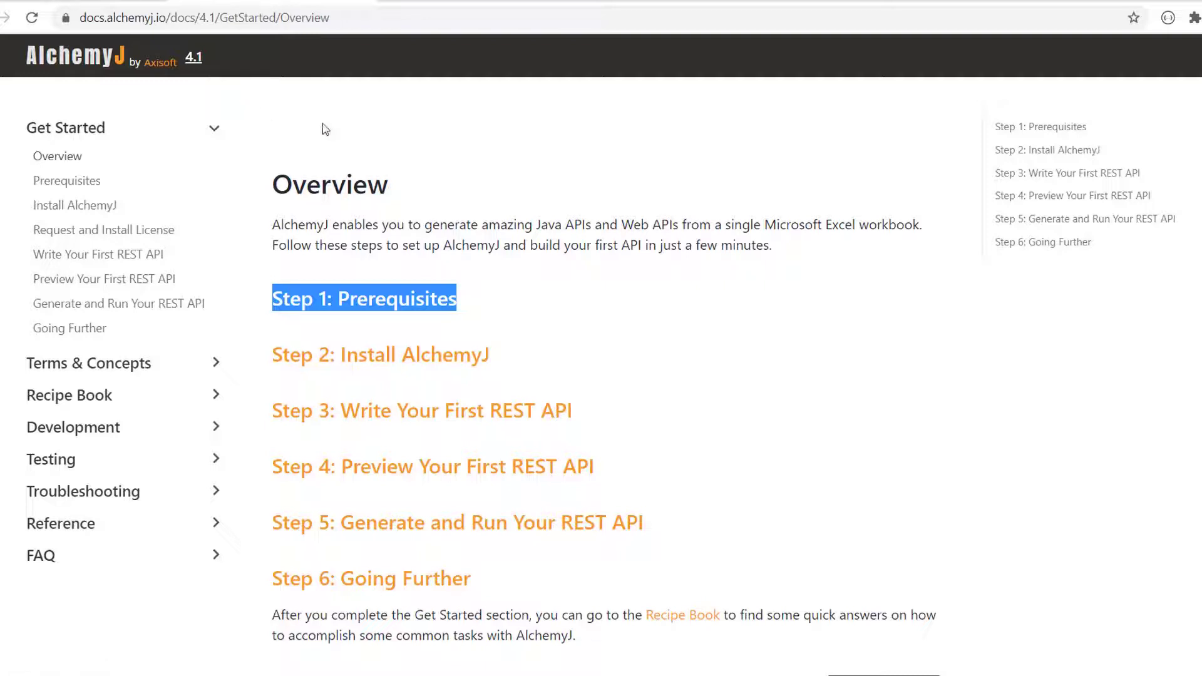
{"action": "left_click", "coordinate": [448, 299]}
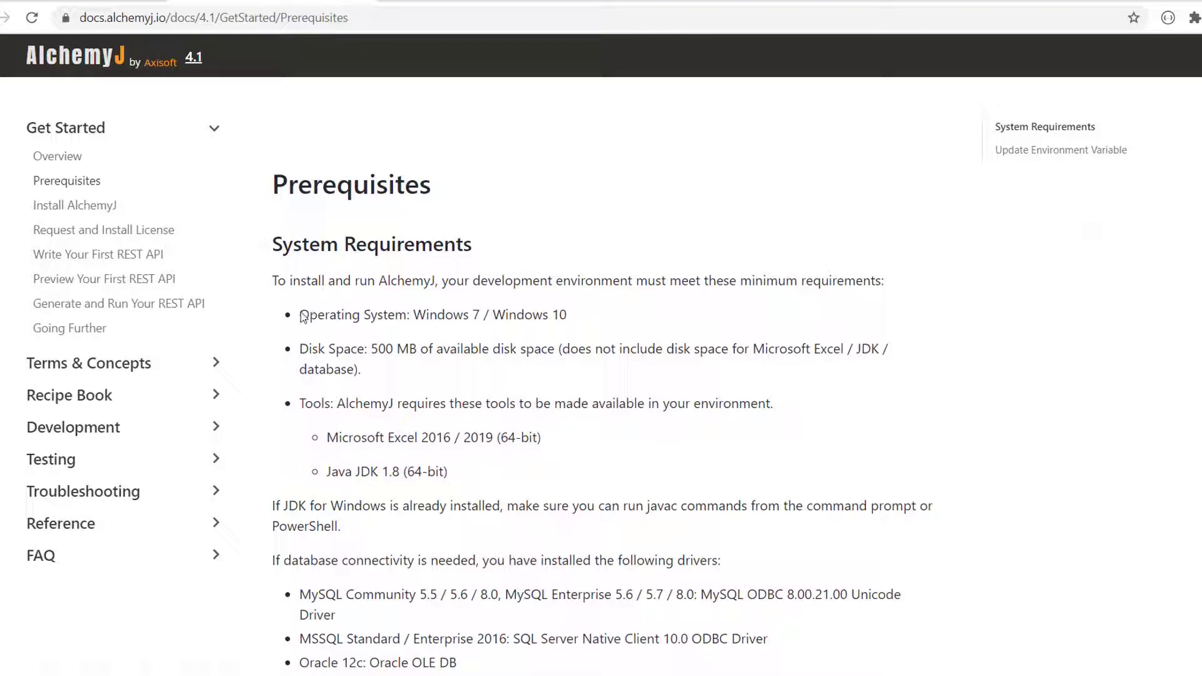
{"action": "left_click_drag", "start_coordinate": [300, 316], "coordinate": [588, 326]}
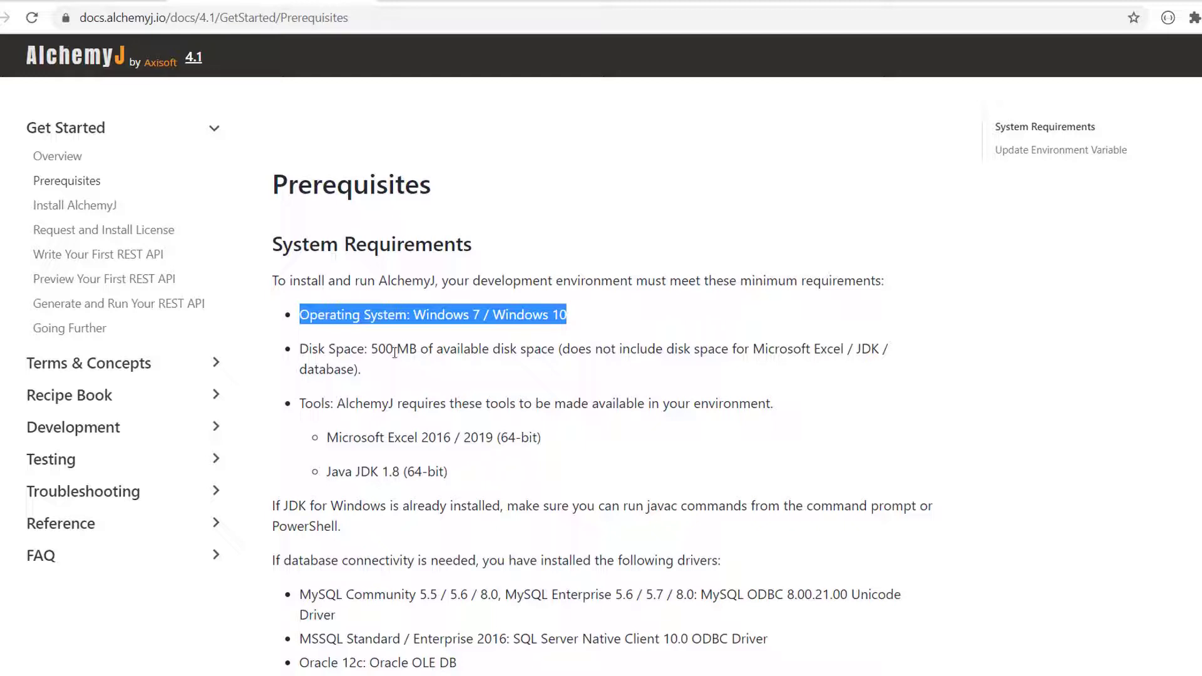
{"action": "left_click_drag", "start_coordinate": [372, 349], "coordinate": [419, 347]}
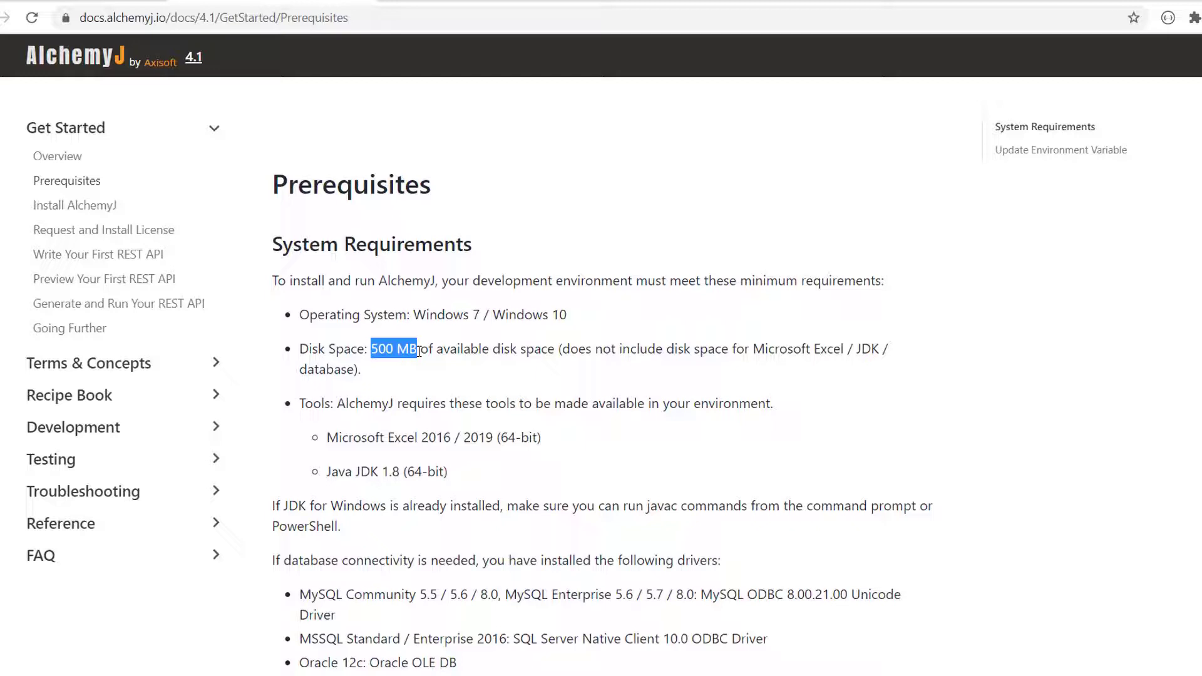
{"action": "left_click", "coordinate": [413, 395]}
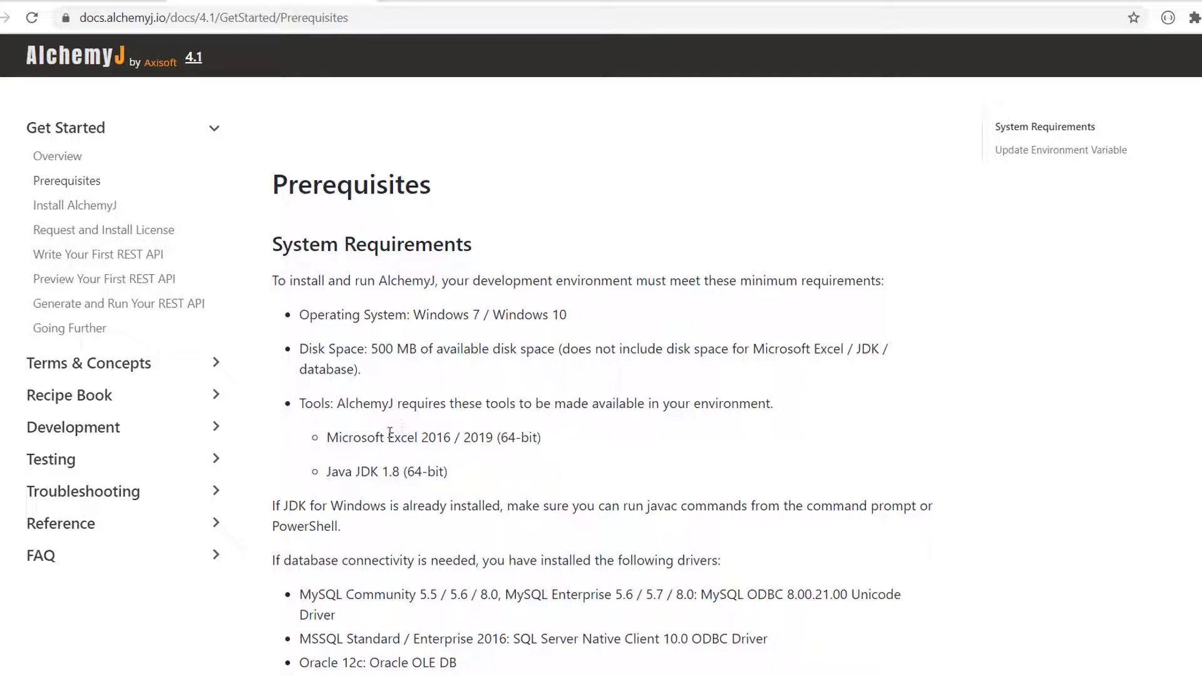
{"action": "left_click_drag", "start_coordinate": [388, 437], "coordinate": [547, 436]}
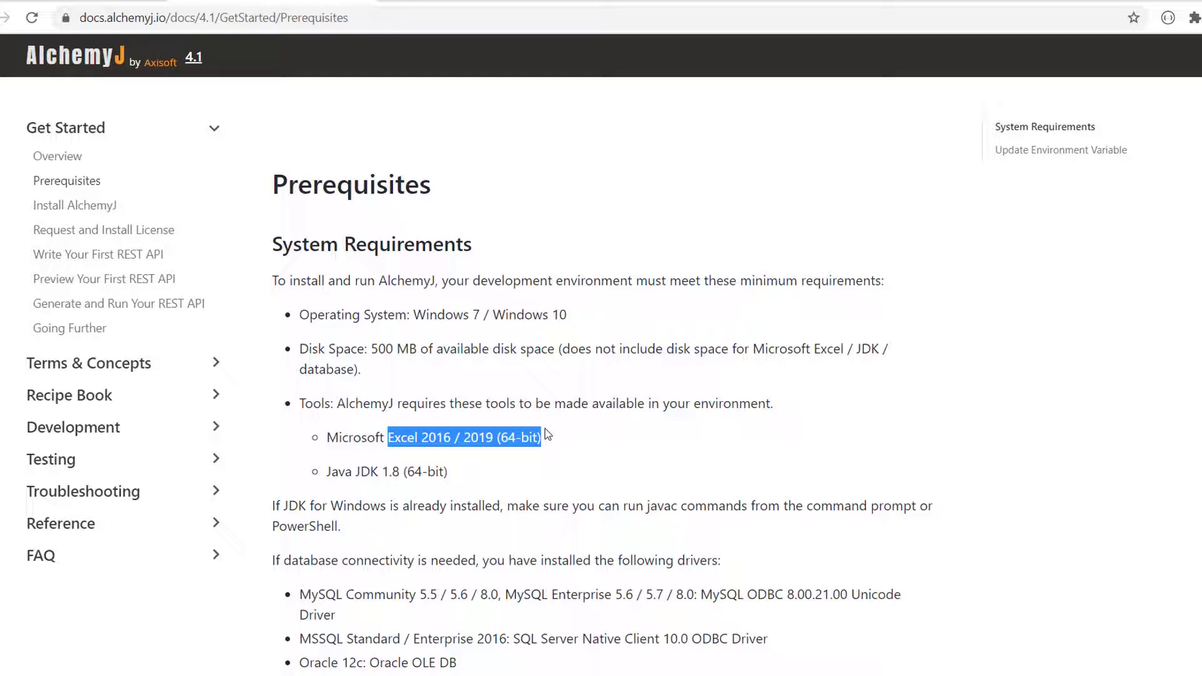
{"action": "triple_click", "coordinate": [360, 469]}
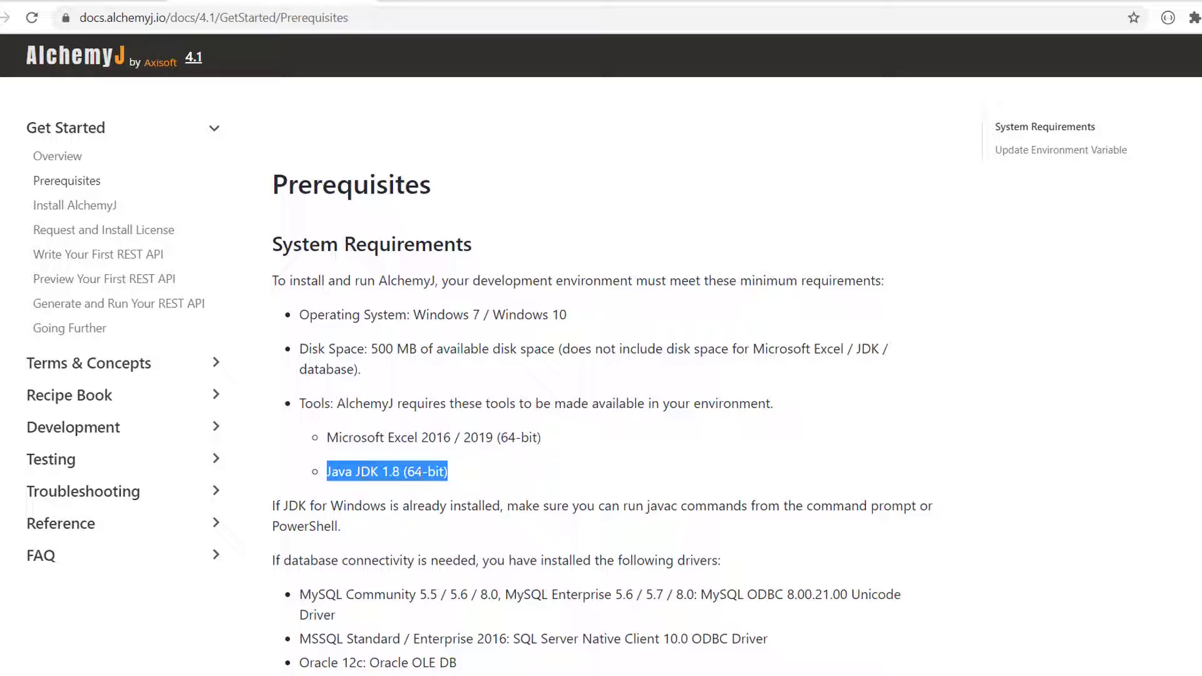
{"action": "scroll", "coordinate": [420, 476], "scroll_direction": "down", "scroll_amount": 2}
{"action": "scroll", "coordinate": [419, 476], "scroll_direction": "down", "scroll_amount": 1}
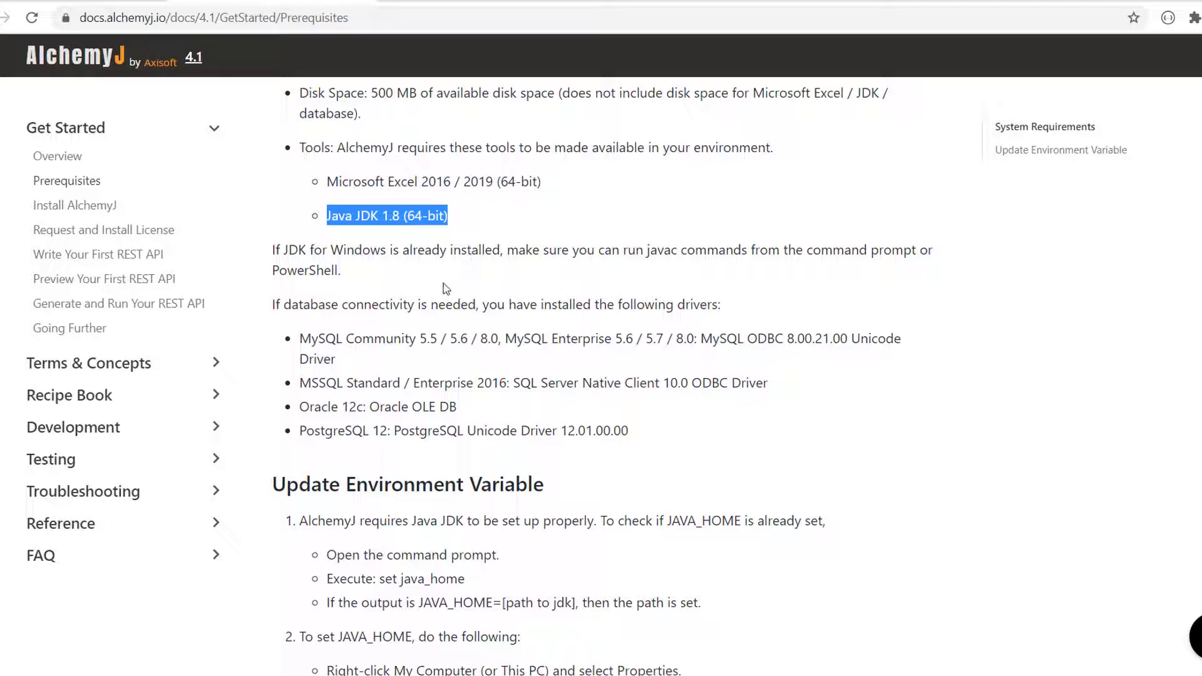
{"action": "left_click_drag", "start_coordinate": [285, 305], "coordinate": [415, 305]}
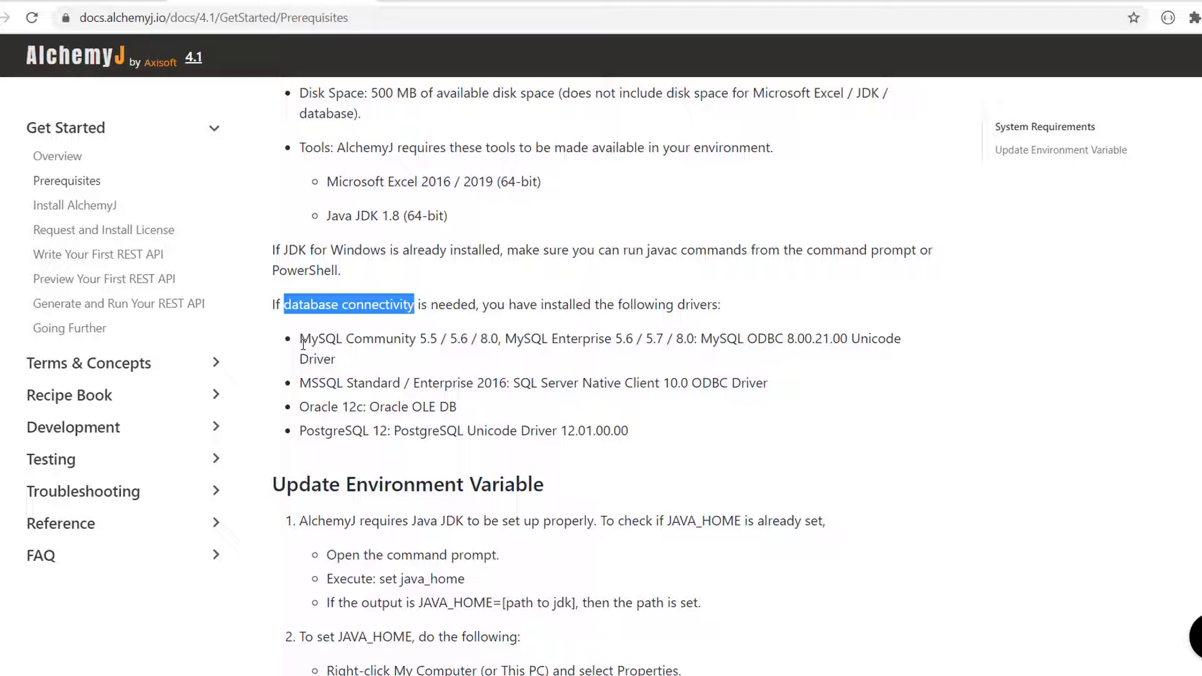
{"action": "mouse_move", "coordinate": [302, 343]}
{"action": "left_mouse_down"}
{"action": "mouse_move", "coordinate": [545, 484]}
{"action": "mouse_move", "coordinate": [693, 443]}
{"action": "left_mouse_up"}
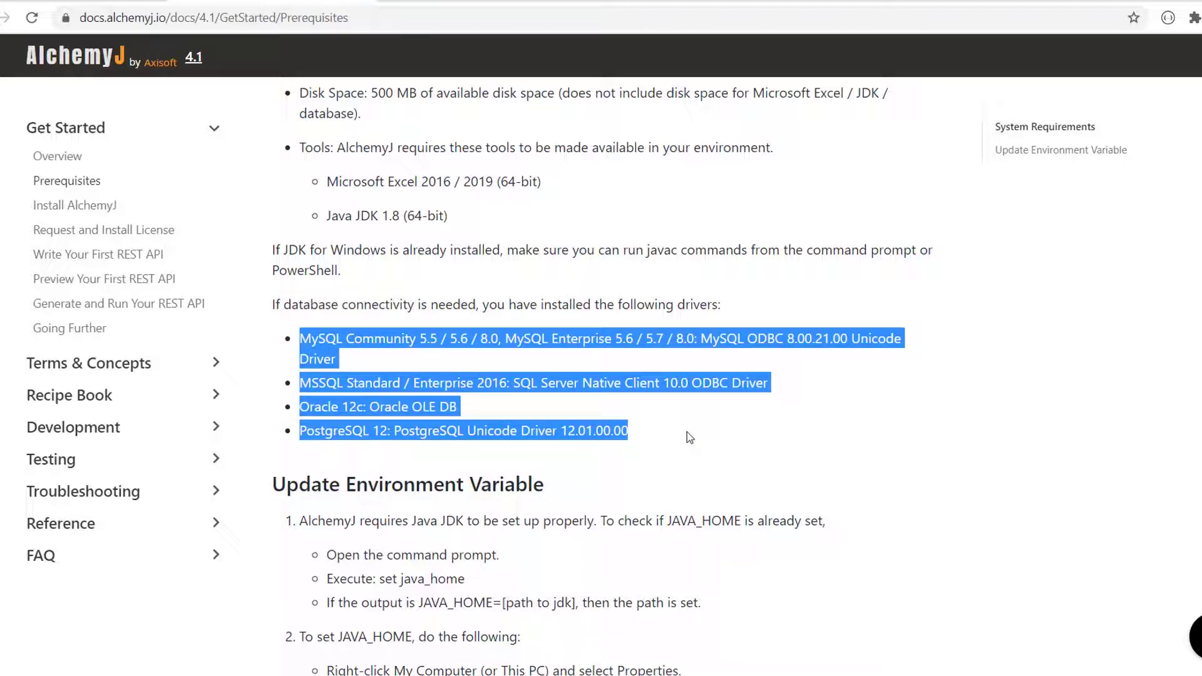
{"action": "left_click", "coordinate": [686, 436]}
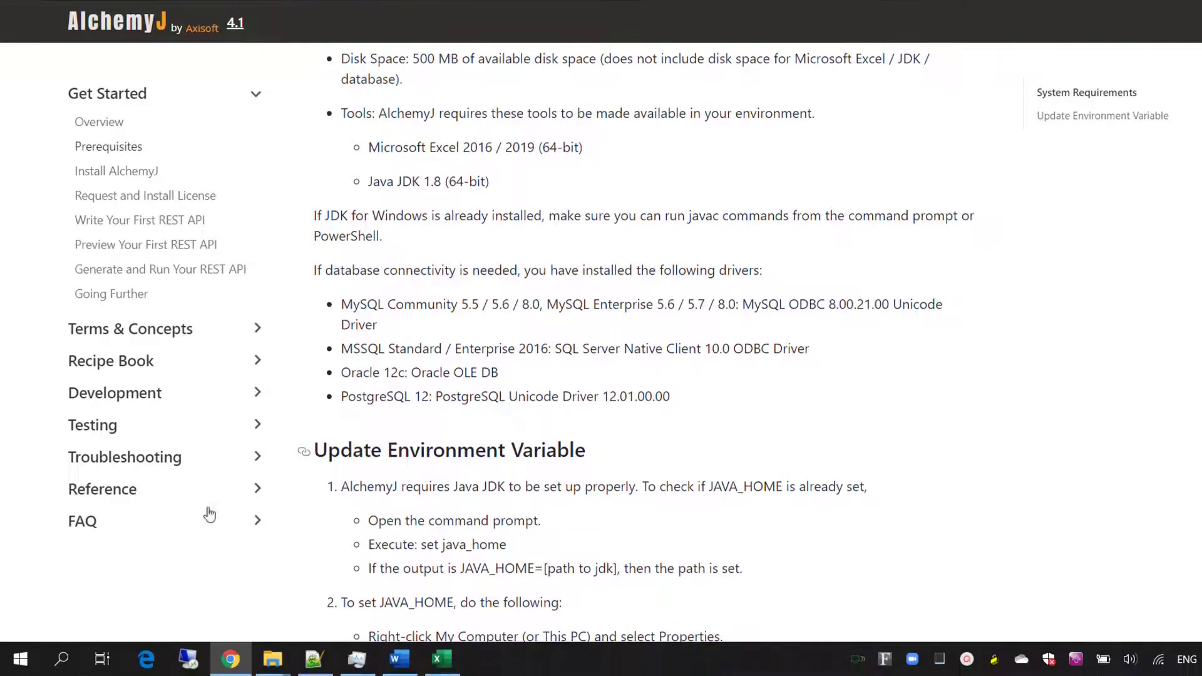
Step: Run 'set java_home' and 'javac -version' in Command Prompt, confirming JDK 1.8.0_221
{"action": "left_click", "coordinate": [21, 661]}
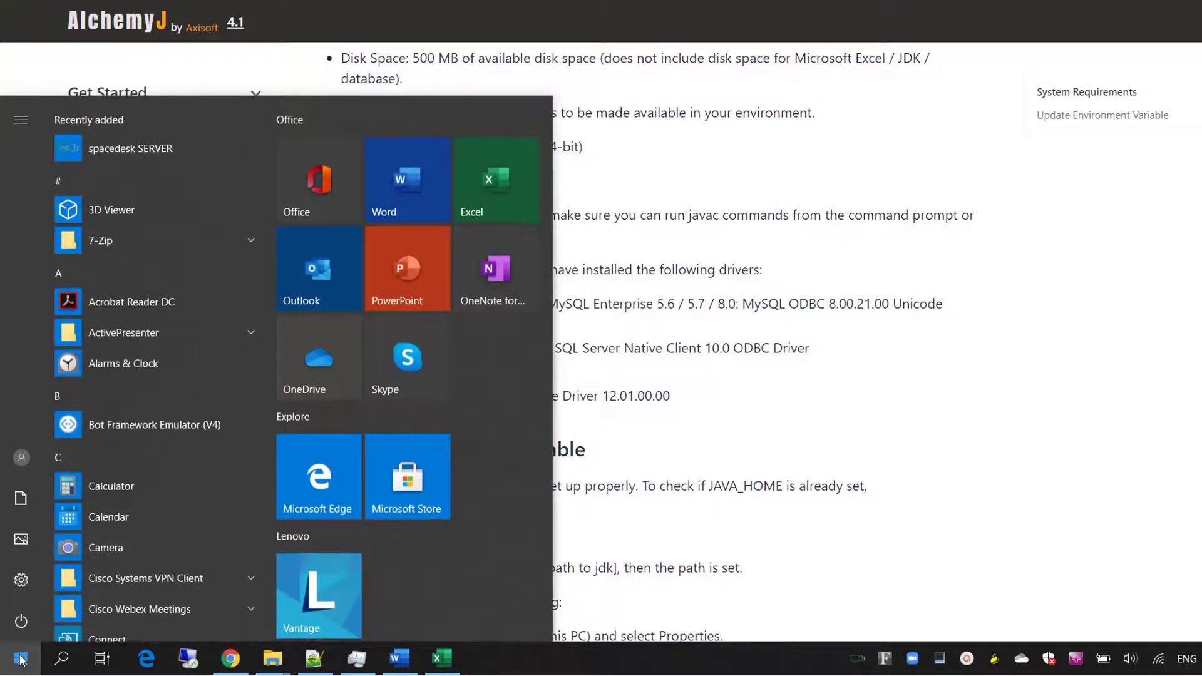
{"action": "type", "text": "cmd"}
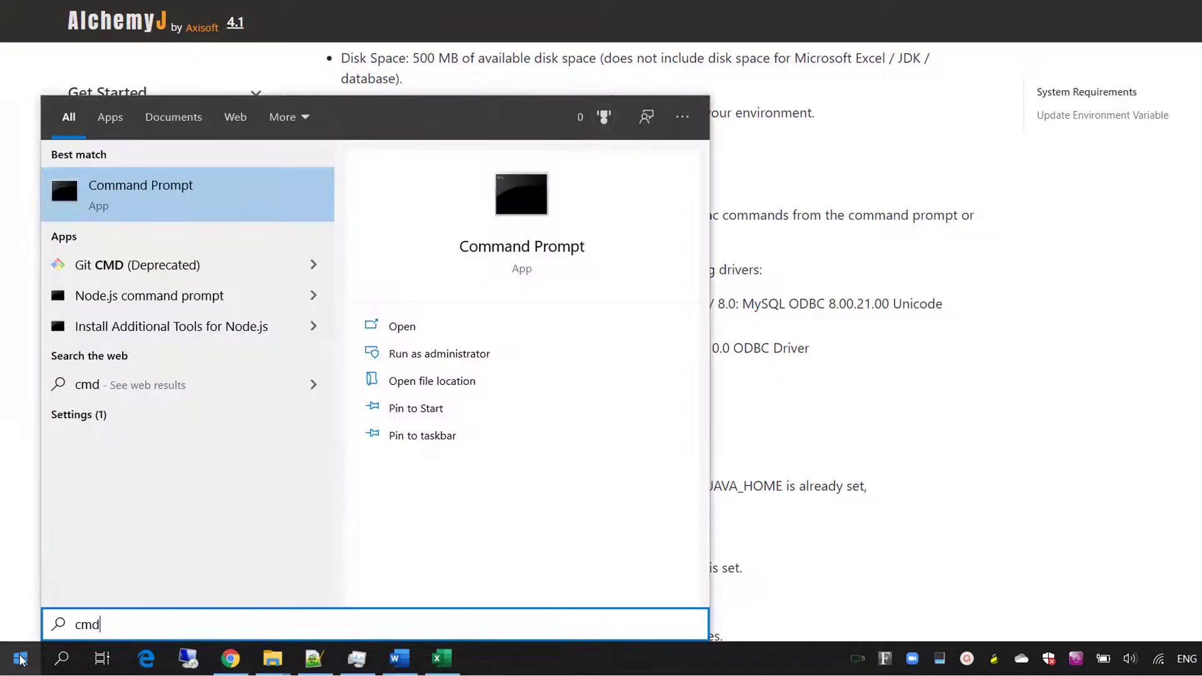
{"action": "key", "text": "Return"}
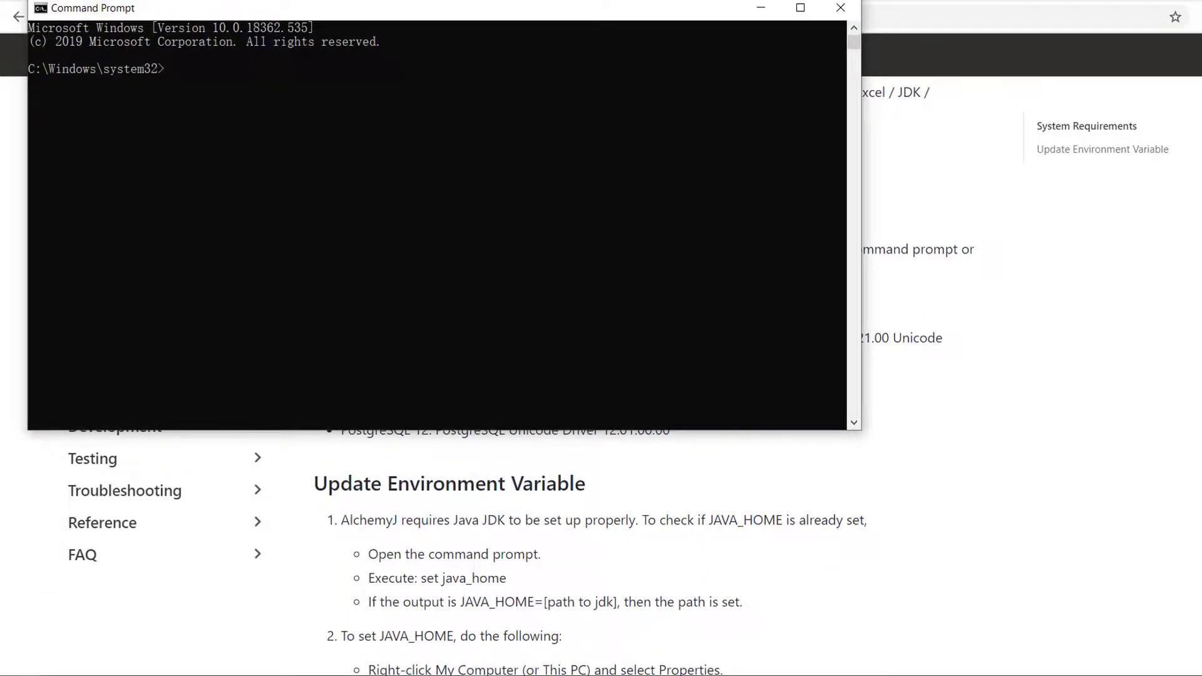
{"action": "type", "text": "set"}
{"action": "type", "text": " java"}
{"action": "type", "text": "_home"}
{"action": "key", "text": "Return"}
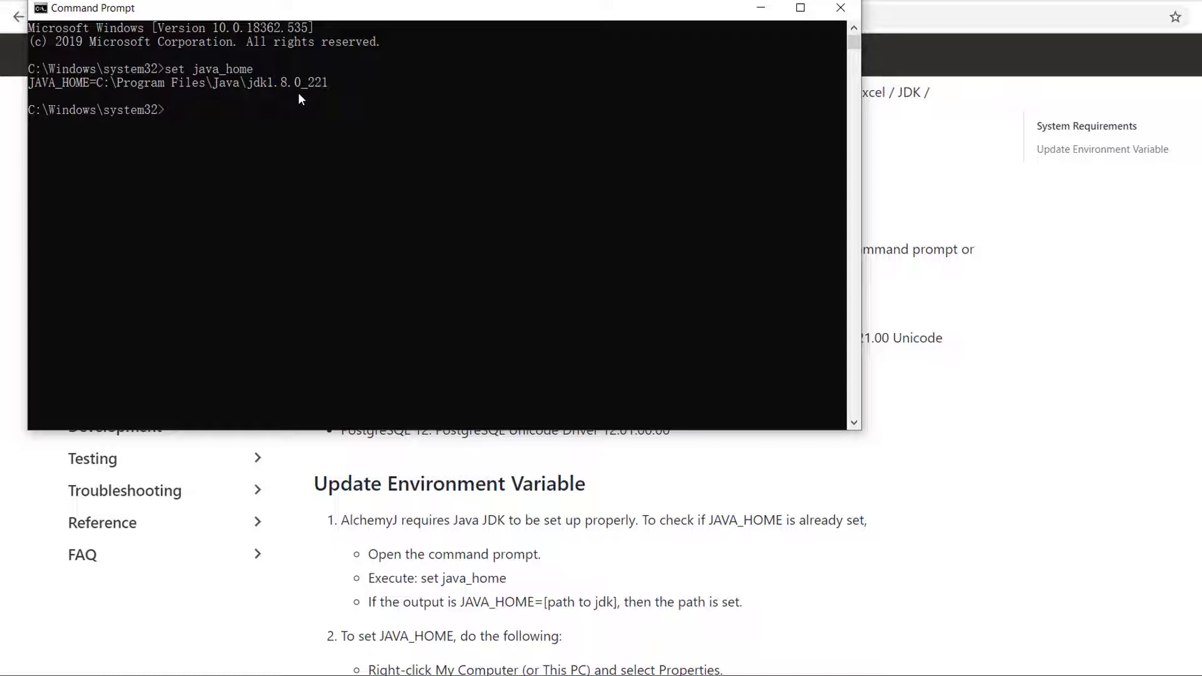
{"action": "type", "text": "javac"}
{"action": "type", "text": " -"}
{"action": "type", "text": "version"}
{"action": "key", "text": "Return"}
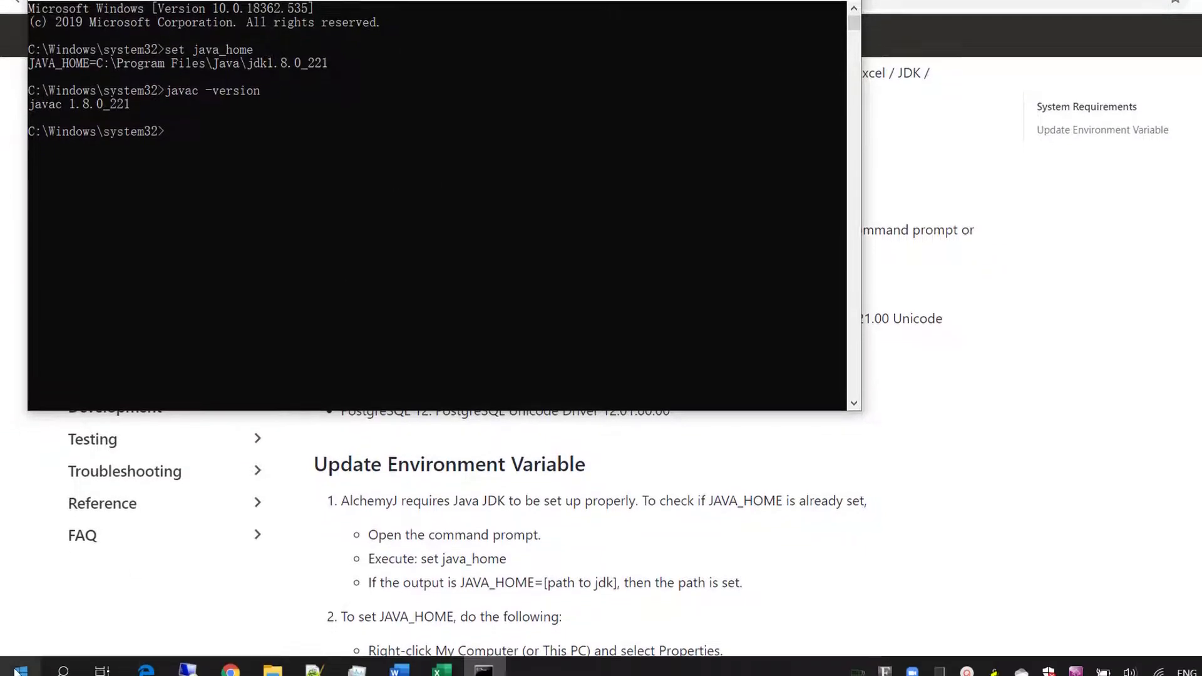
Step: Open Windows Environment Variables and inspect the existing JAVA_HOME system variable
{"action": "left_click", "coordinate": [15, 662]}
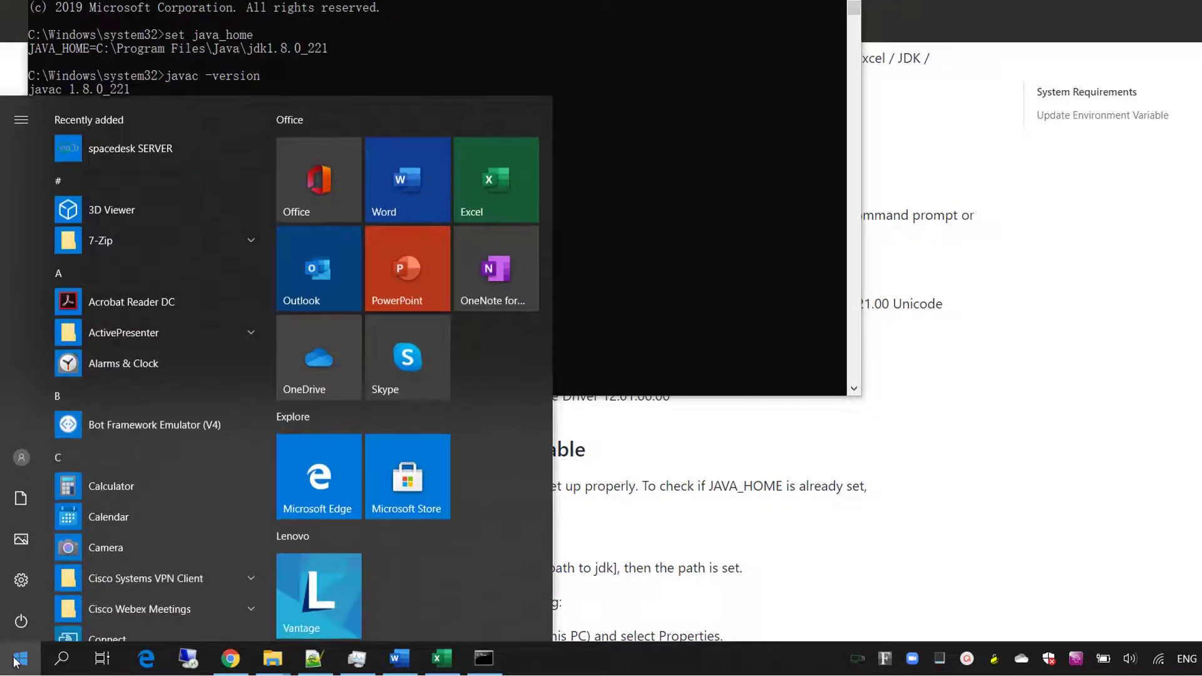
{"action": "type", "text": "envi"}
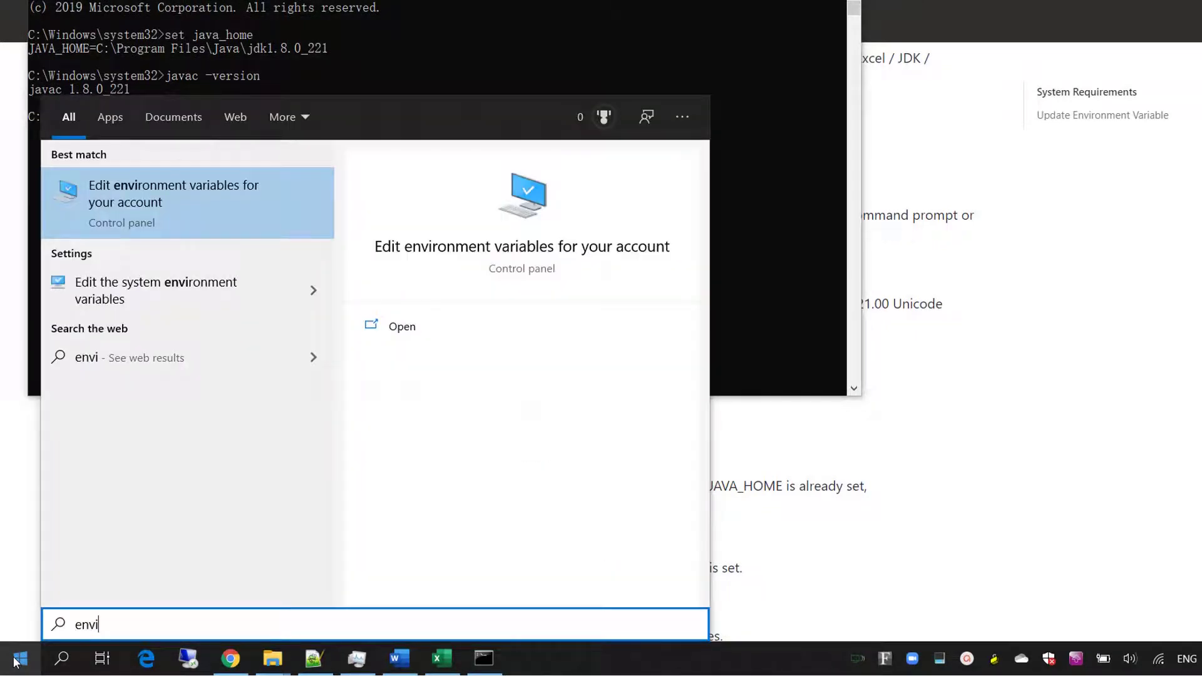
{"action": "left_click", "coordinate": [251, 196]}
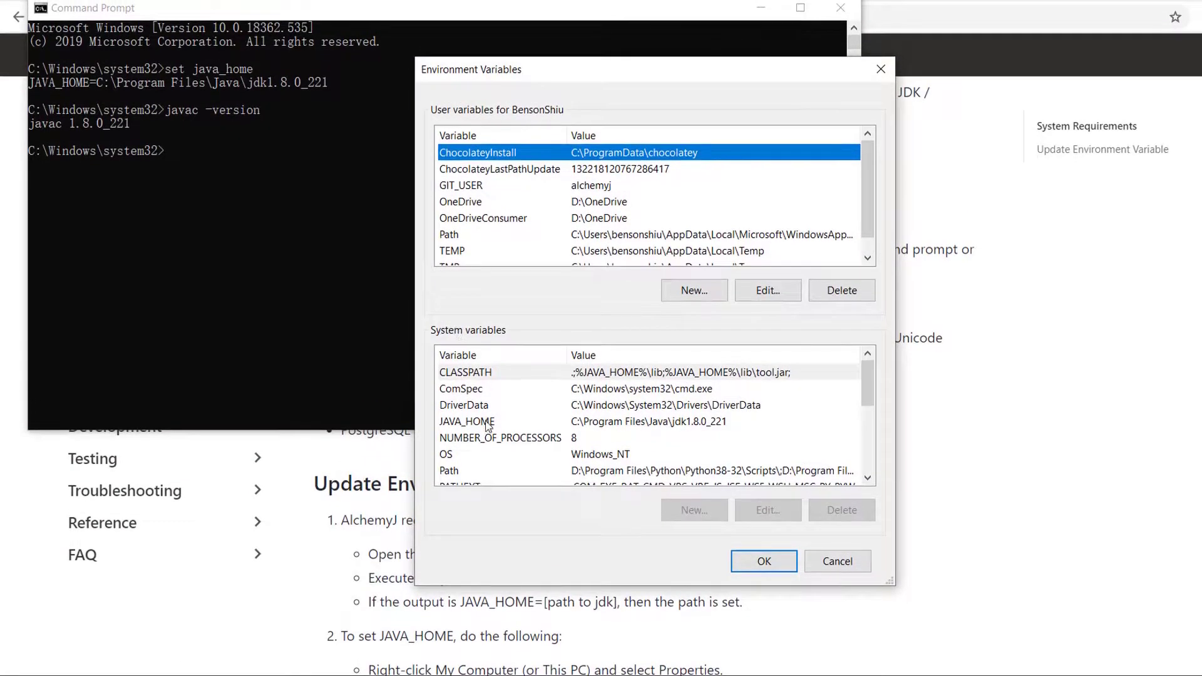
{"action": "left_click", "coordinate": [488, 426]}
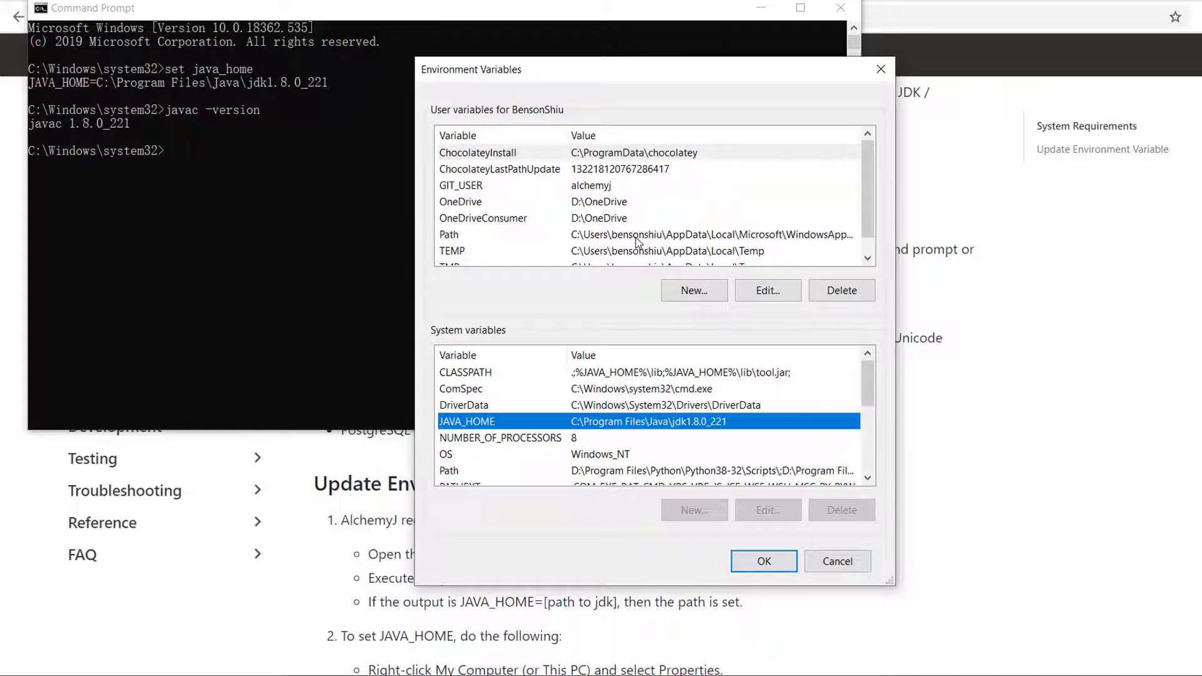
Step: Add user variable JAVA_HOME set to C:\Program Files\Java\jdk1.8.0_221 and save the changes
{"action": "left_click", "coordinate": [680, 292]}
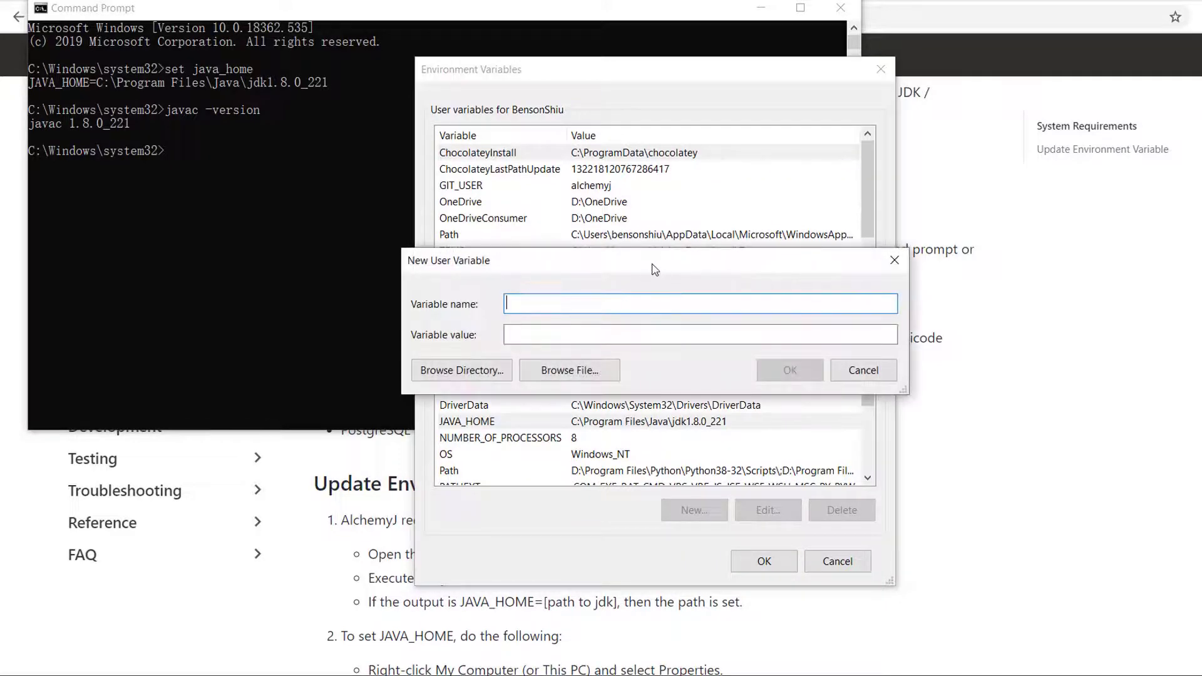
{"action": "left_click_drag", "start_coordinate": [645, 257], "coordinate": [634, 234]}
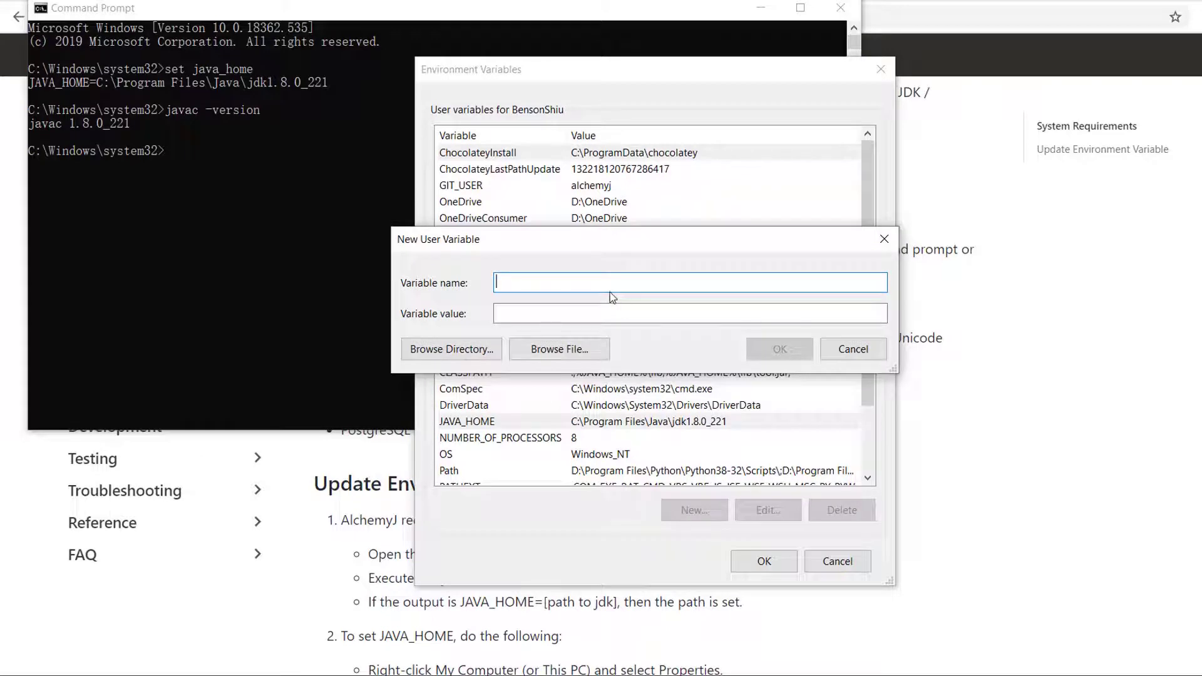
{"action": "type", "text": "JAVA_HOME"}
{"action": "key", "text": "Tab"}
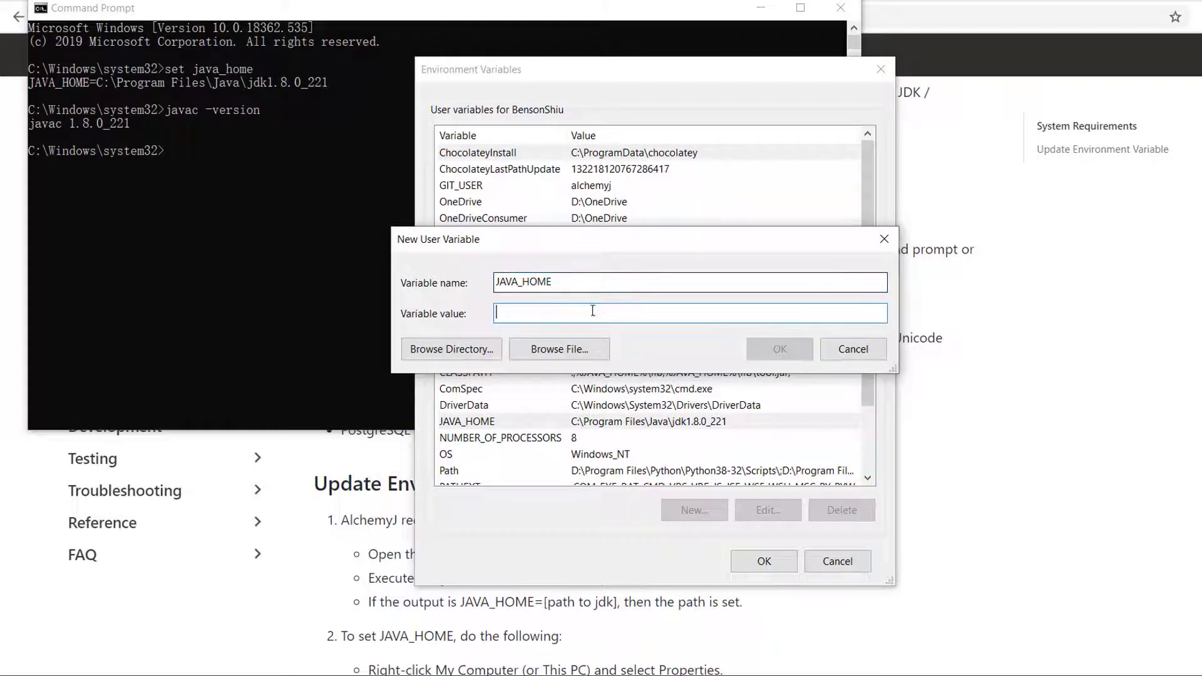
{"action": "left_click", "coordinate": [451, 350]}
{"action": "left_click", "coordinate": [549, 321]}
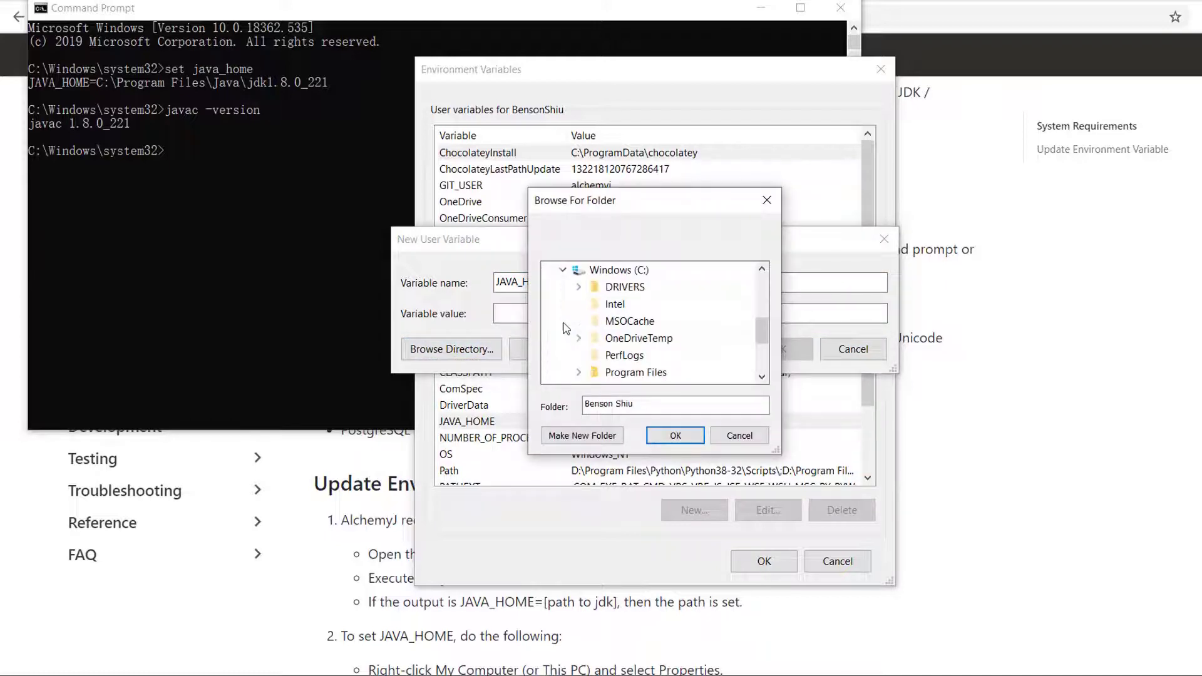
{"action": "scroll", "coordinate": [569, 328], "scroll_direction": "down", "scroll_amount": 1}
{"action": "left_click", "coordinate": [580, 320]}
{"action": "scroll", "coordinate": [583, 324], "scroll_direction": "down", "scroll_amount": 2}
{"action": "left_click", "coordinate": [629, 320]}
{"action": "left_click", "coordinate": [663, 336]}
{"action": "left_click", "coordinate": [675, 435]}
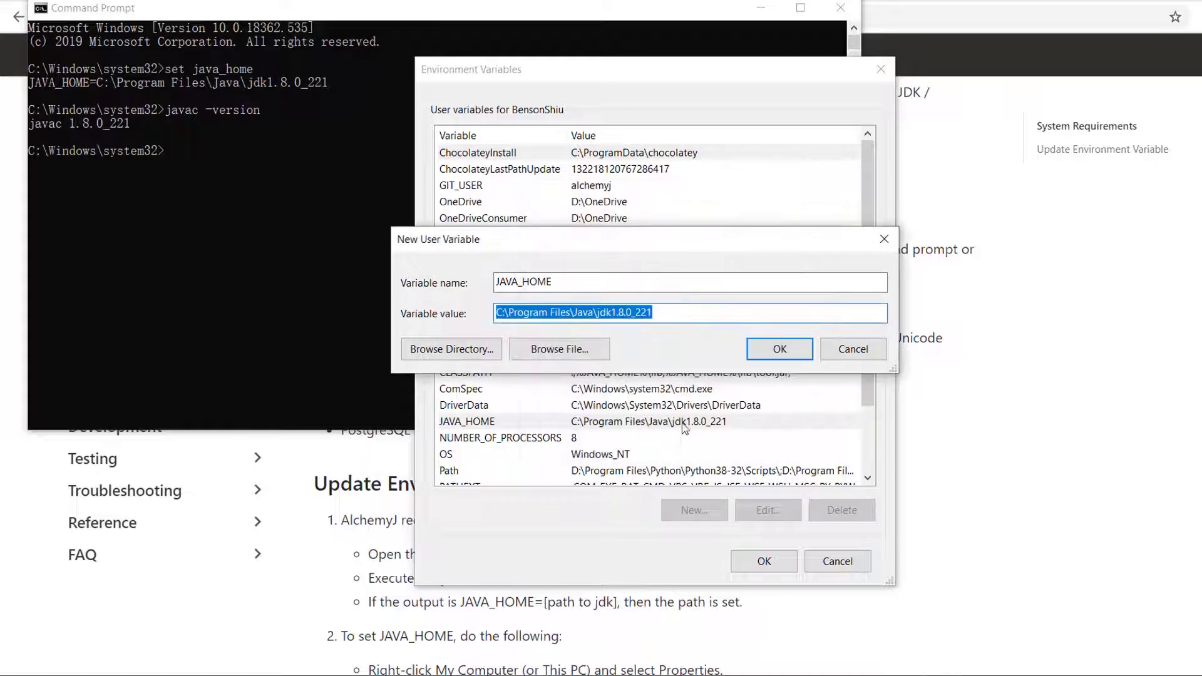
{"action": "left_click", "coordinate": [776, 349]}
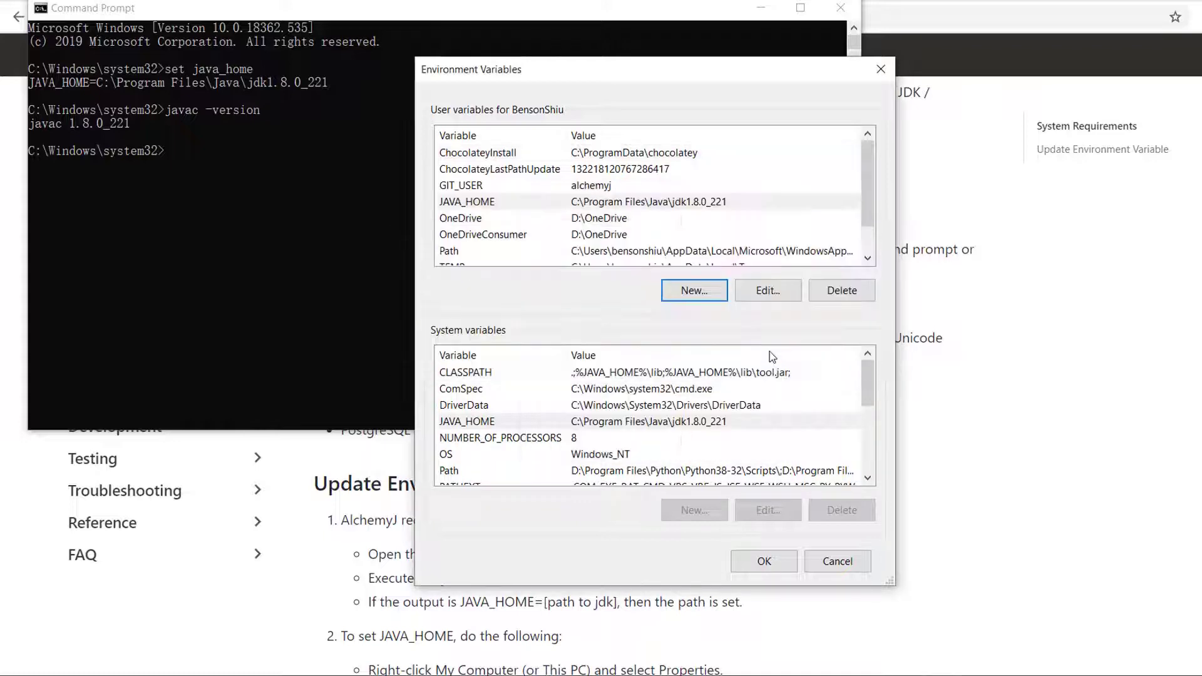
{"action": "left_click", "coordinate": [758, 567]}
{"action": "left_click", "coordinate": [759, 569]}
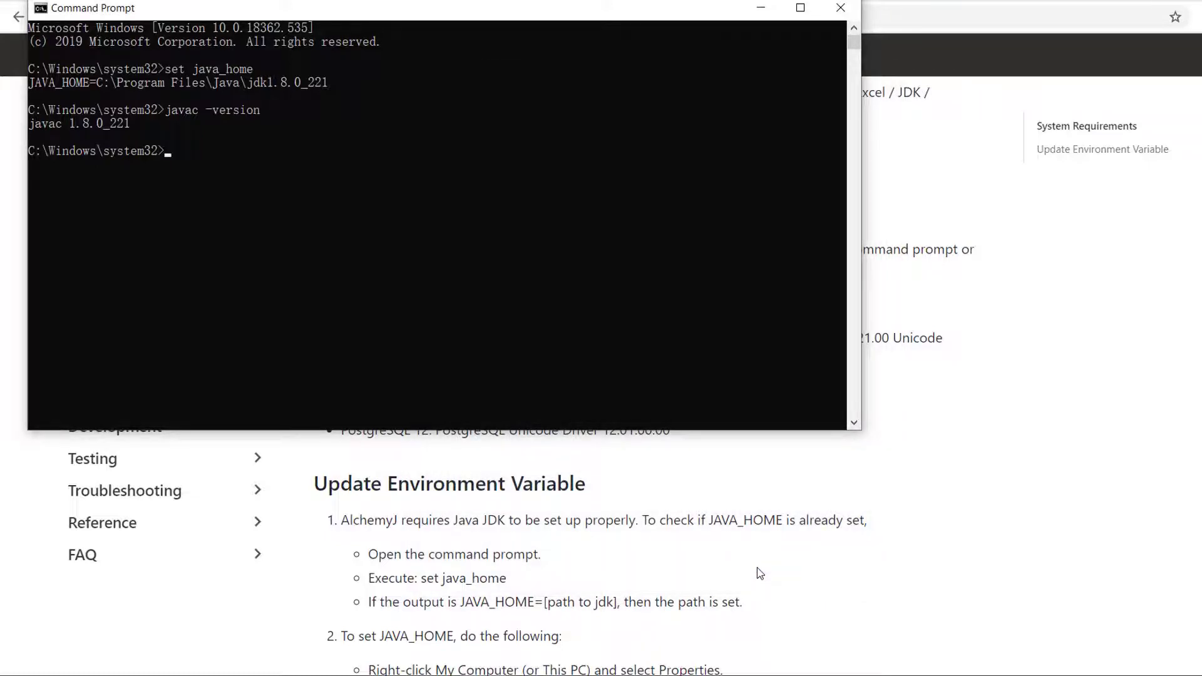
Step: Go to alchemyj.io's Download AlchemyJ page and log in with email and password
{"action": "left_click", "coordinate": [760, 573]}
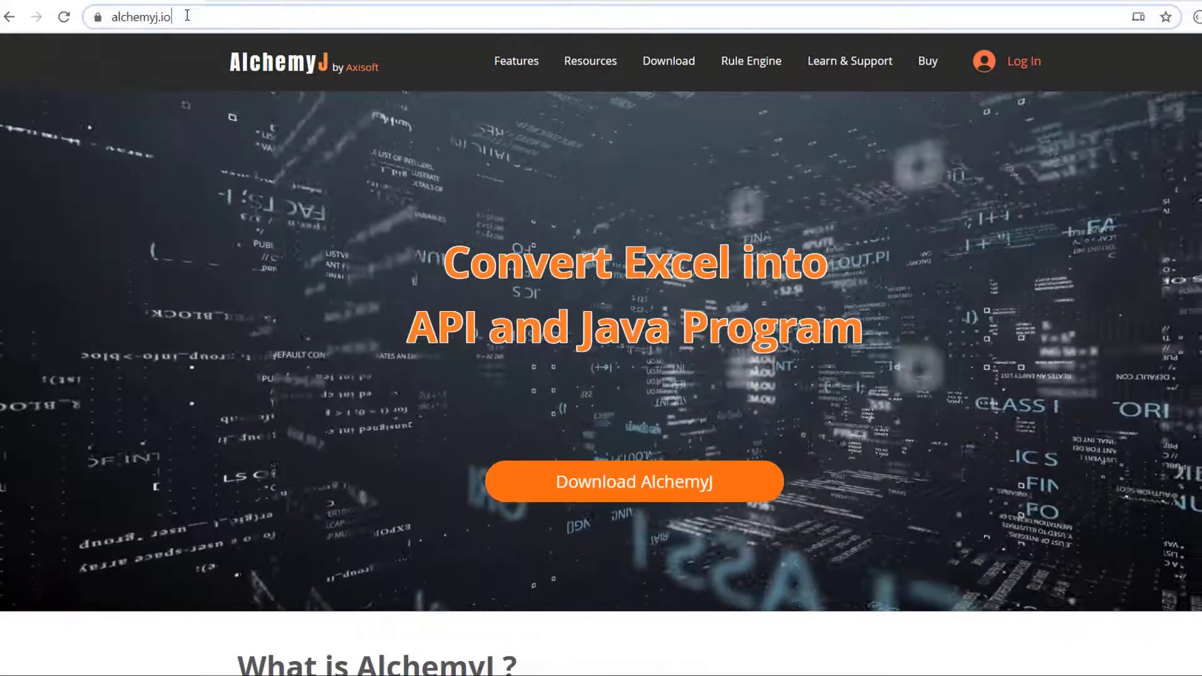
{"action": "left_click", "coordinate": [187, 16]}
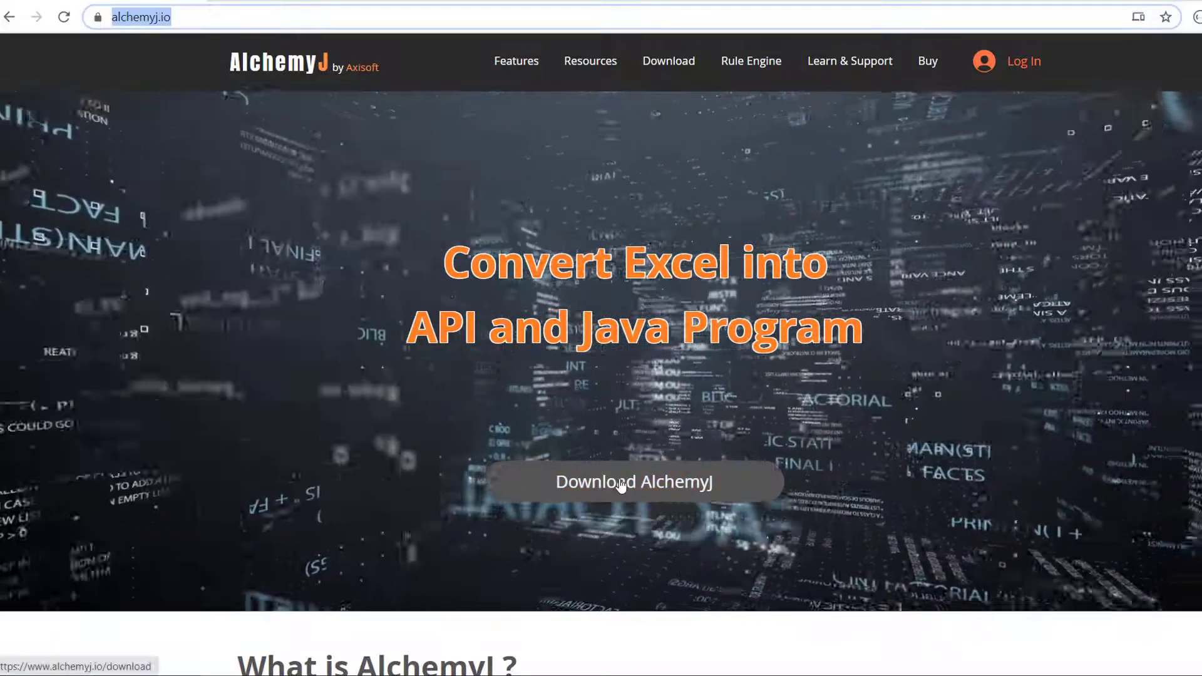
{"action": "left_click", "coordinate": [616, 496]}
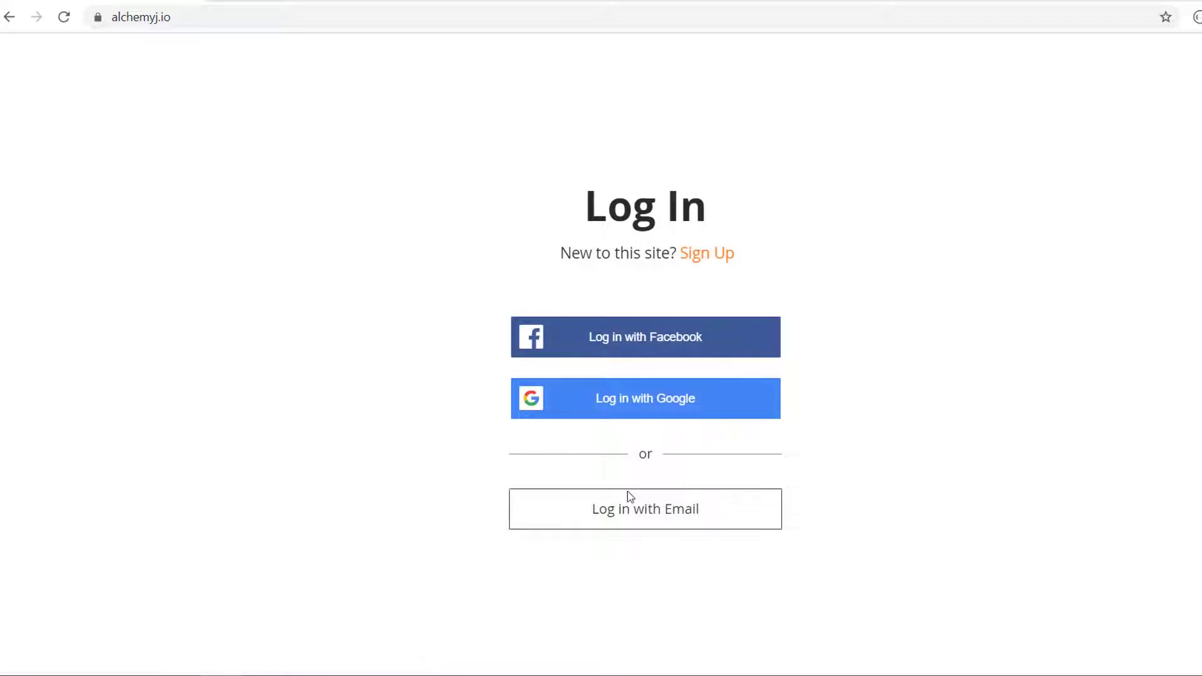
{"action": "left_click", "coordinate": [630, 496]}
{"action": "left_click", "coordinate": [604, 390]}
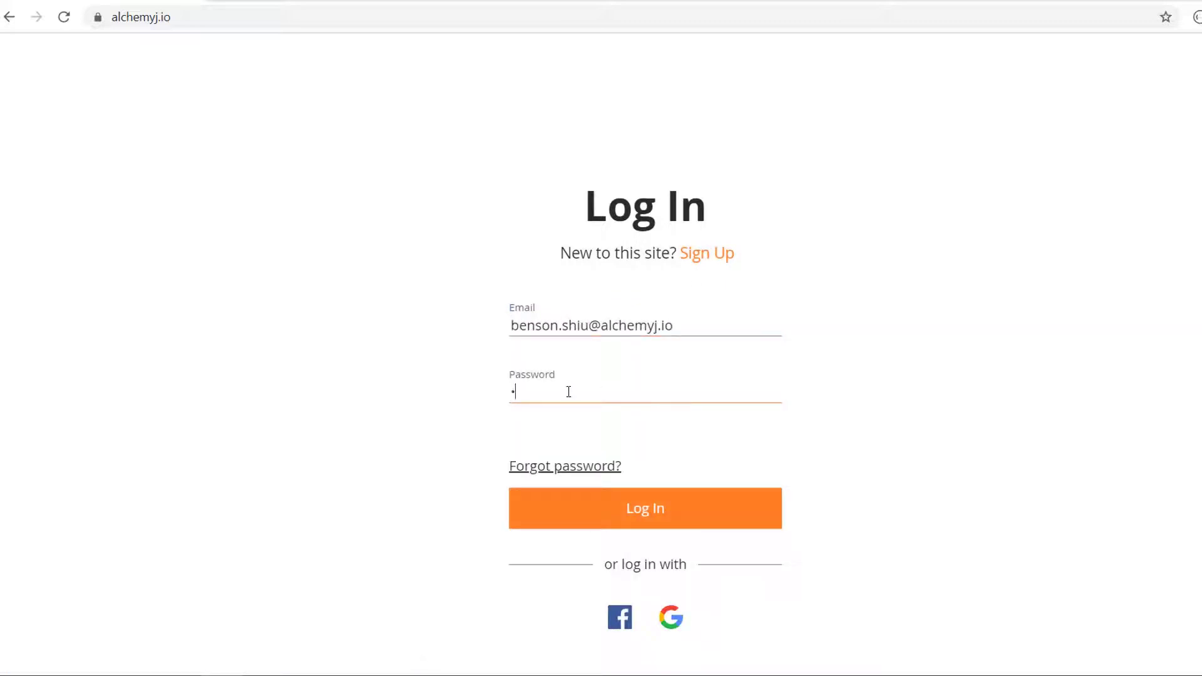
{"action": "key", "text": "Return"}
{"action": "scroll", "coordinate": [567, 392], "scroll_direction": "down", "scroll_amount": 1}
{"action": "scroll", "coordinate": [568, 392], "scroll_direction": "down", "scroll_amount": 2}
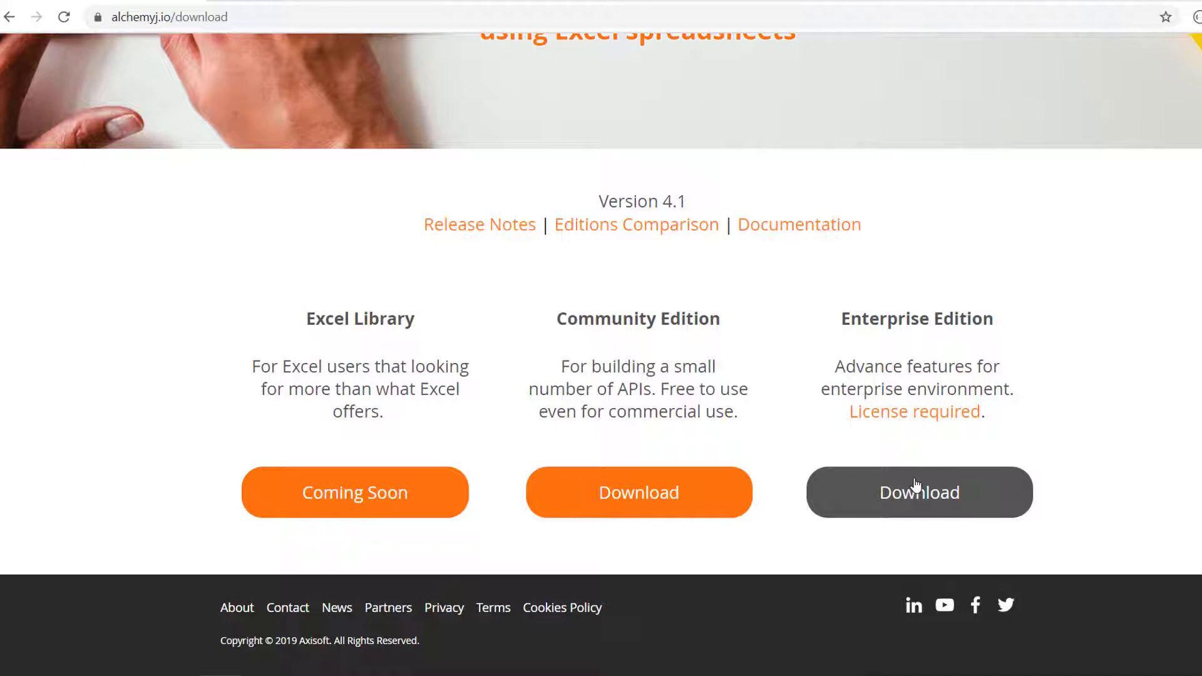
{"action": "left_click", "coordinate": [669, 230]}
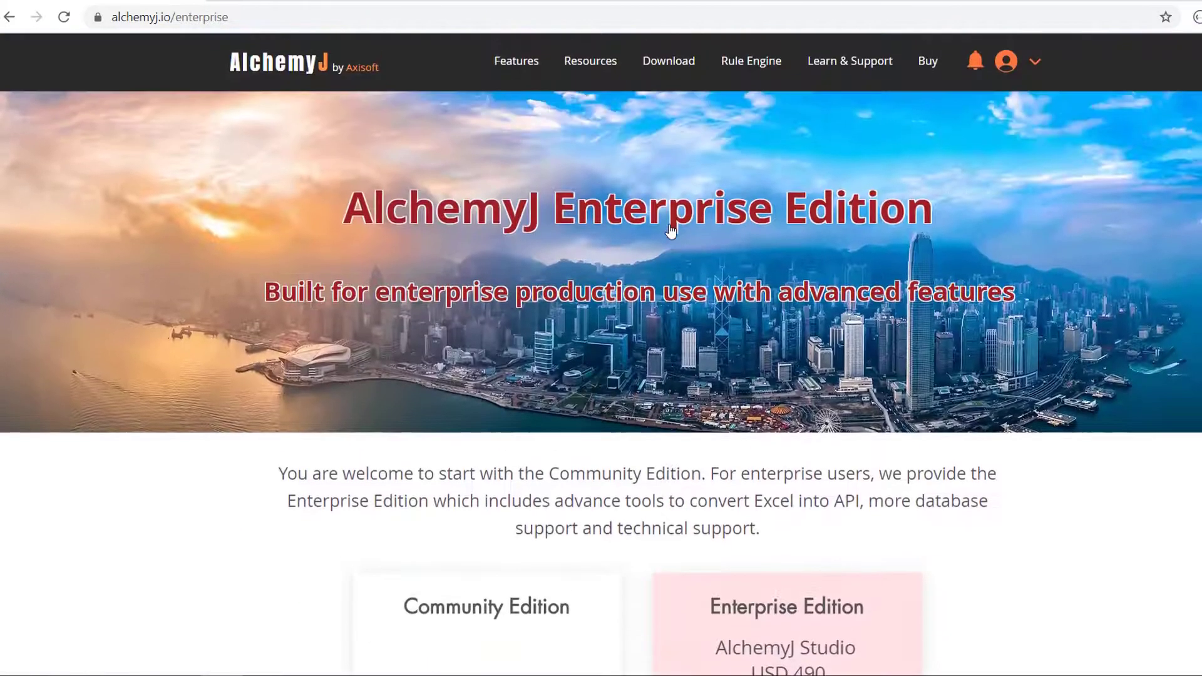
{"action": "scroll", "coordinate": [669, 230], "scroll_direction": "down", "scroll_amount": 2}
{"action": "scroll", "coordinate": [669, 227], "scroll_direction": "down", "scroll_amount": 2}
{"action": "scroll", "coordinate": [669, 226], "scroll_direction": "down", "scroll_amount": 2}
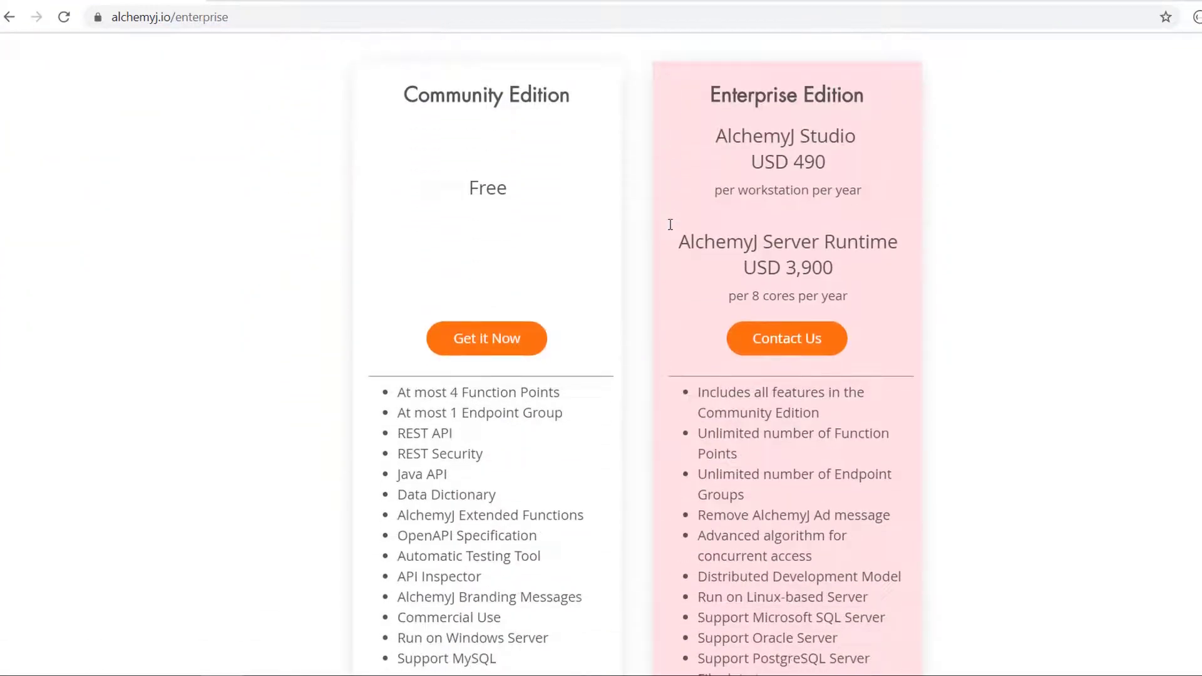
{"action": "left_click_drag", "start_coordinate": [700, 393], "coordinate": [826, 616]}
{"action": "left_click", "coordinate": [826, 617]}
{"action": "left_click", "coordinate": [10, 19]}
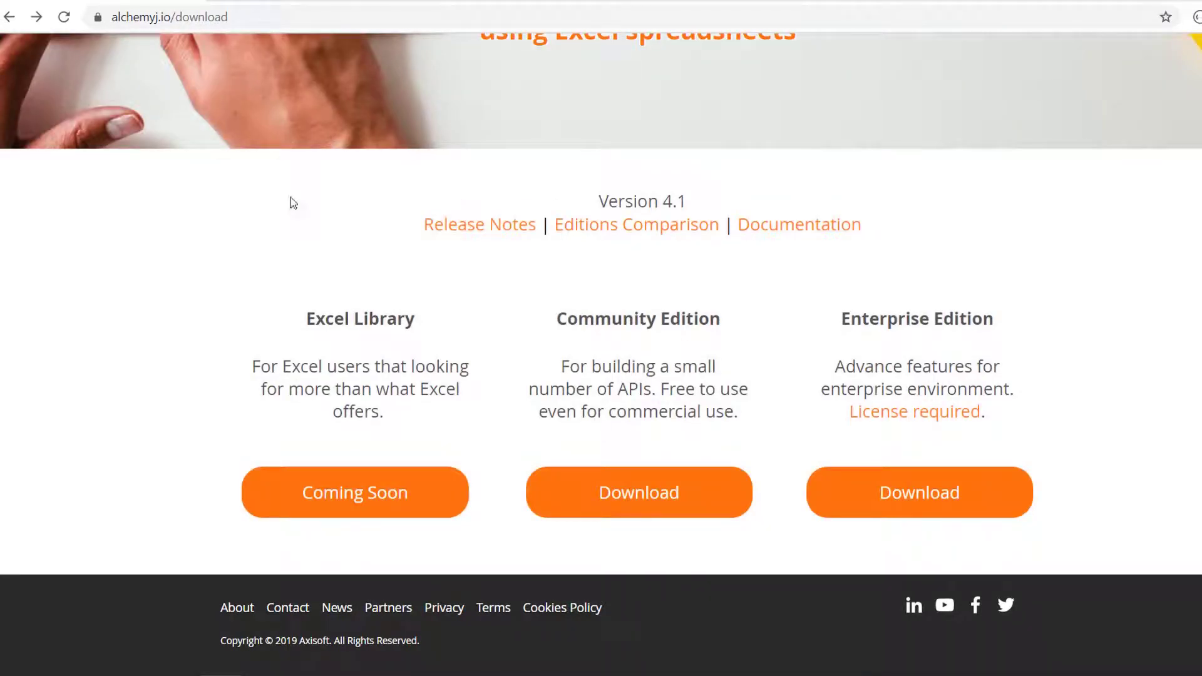
Step: Download the Community Edition zip (v4.1.0.200807) to Local Disk (D:)
{"action": "left_click", "coordinate": [639, 511]}
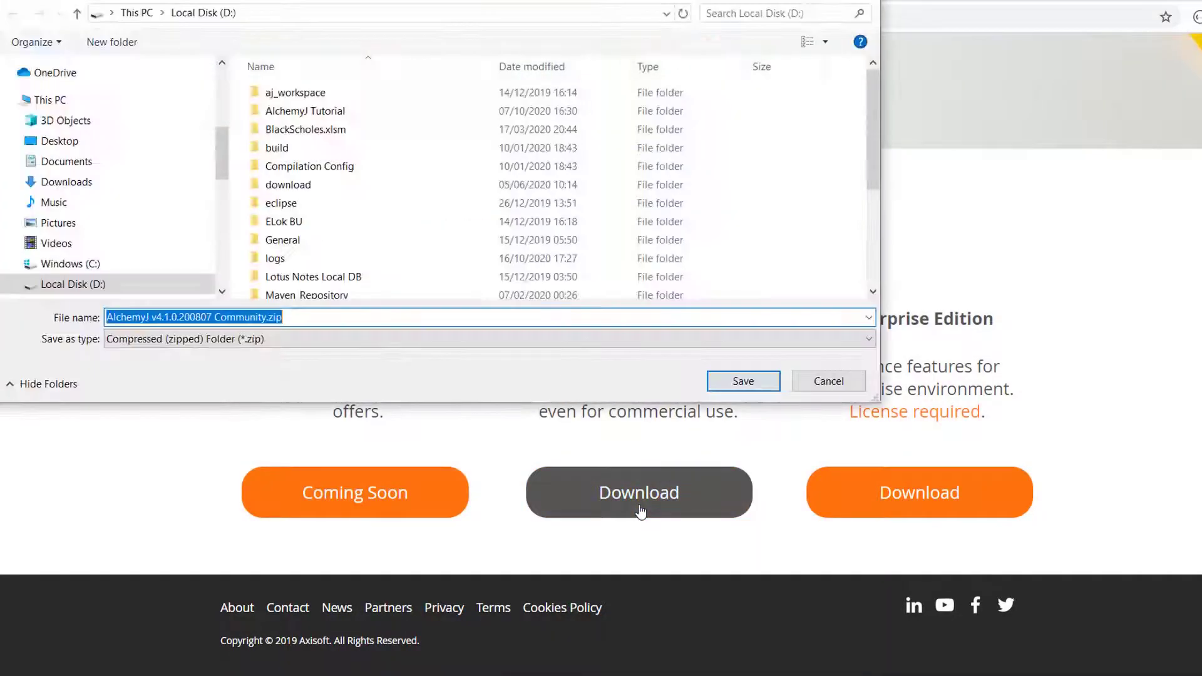
{"action": "left_click", "coordinate": [773, 387]}
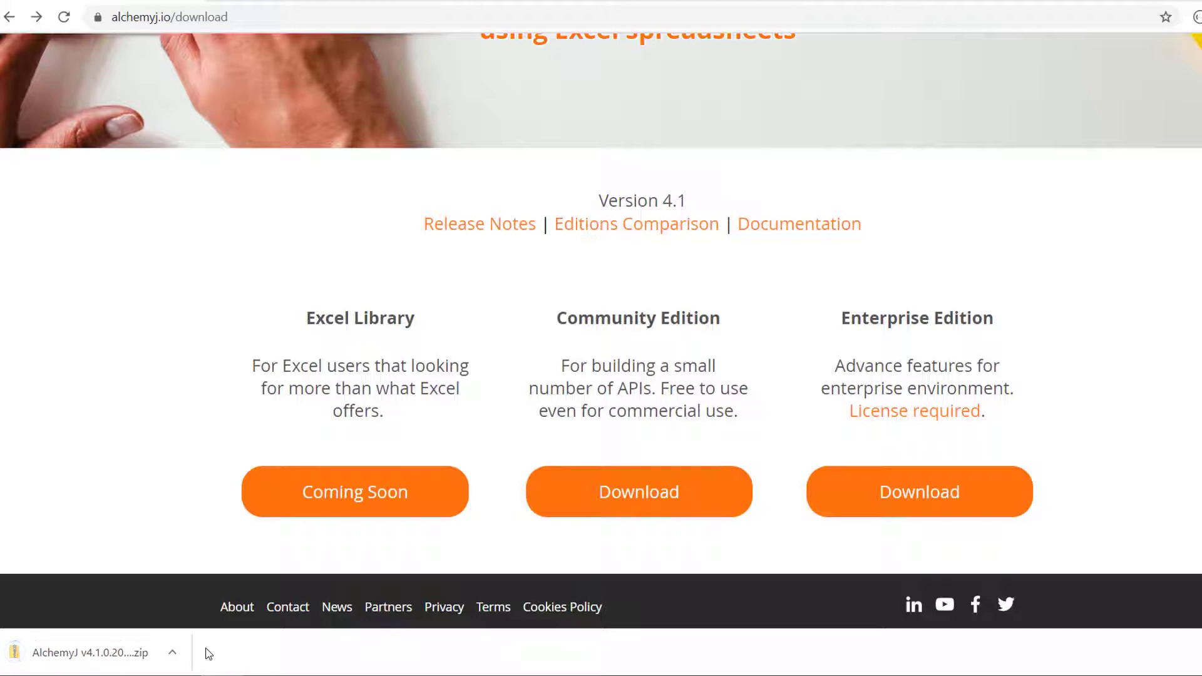
{"action": "left_click", "coordinate": [171, 656]}
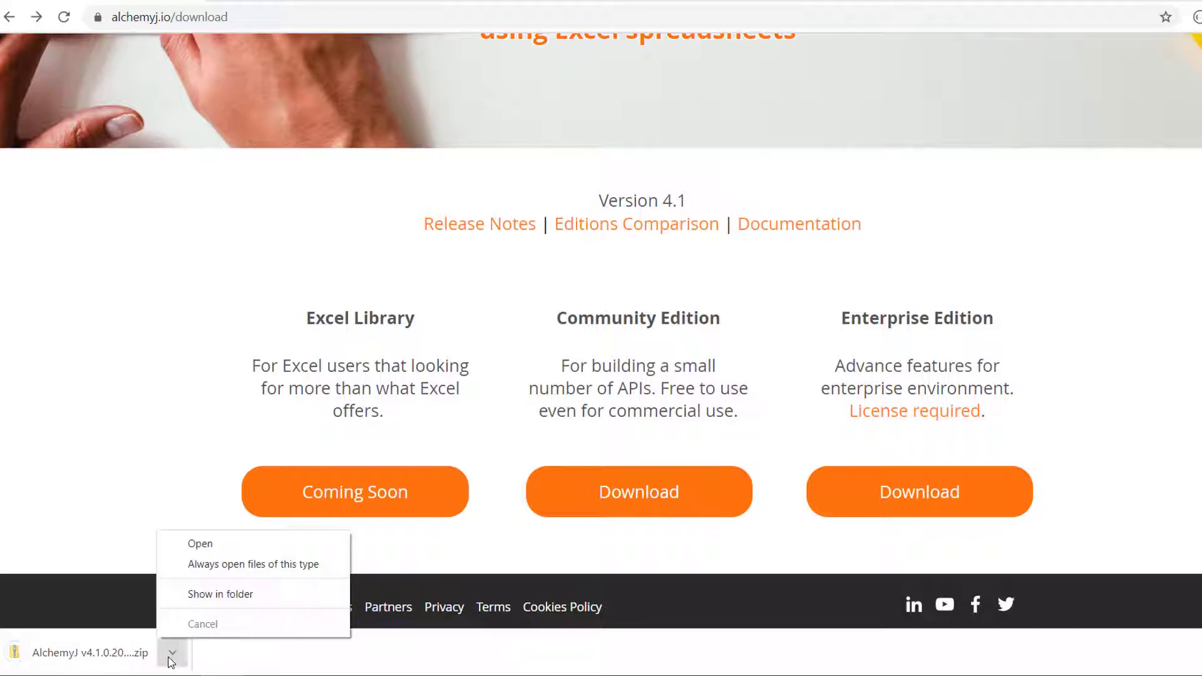
Step: Extract the Community zip with 7-Zip Extract Here and open the AlchemyJ Community Edition folder
{"action": "left_click", "coordinate": [197, 602]}
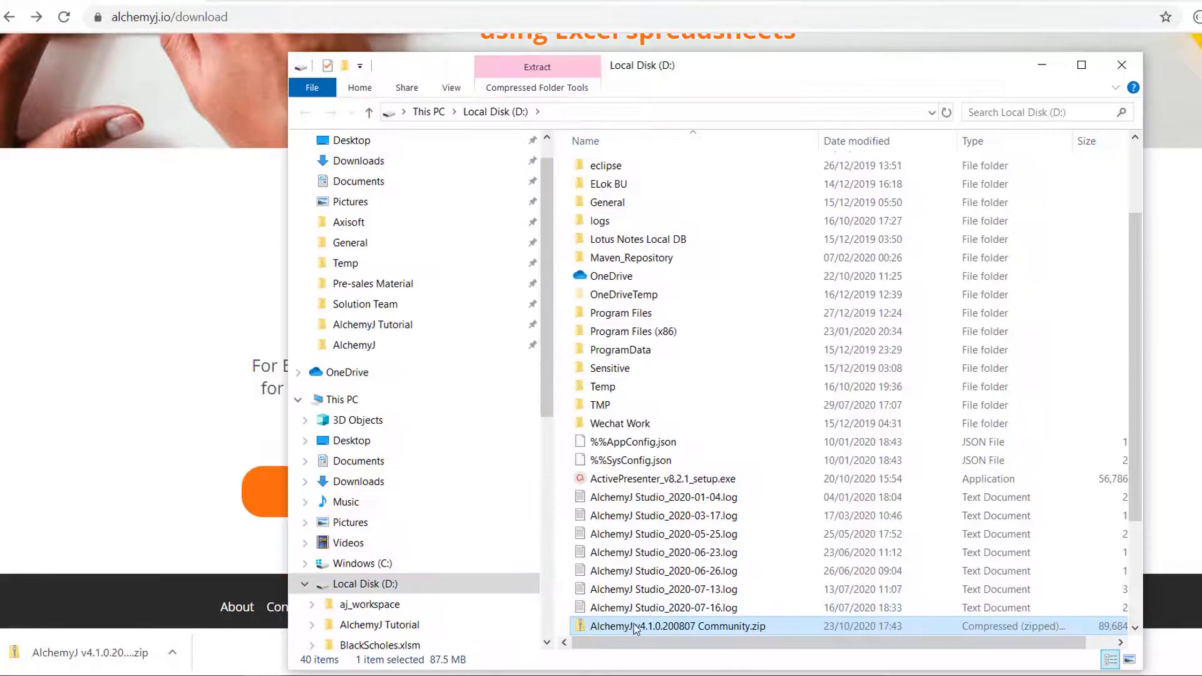
{"action": "right_click", "coordinate": [637, 627]}
{"action": "mouse_move", "coordinate": [676, 316]}
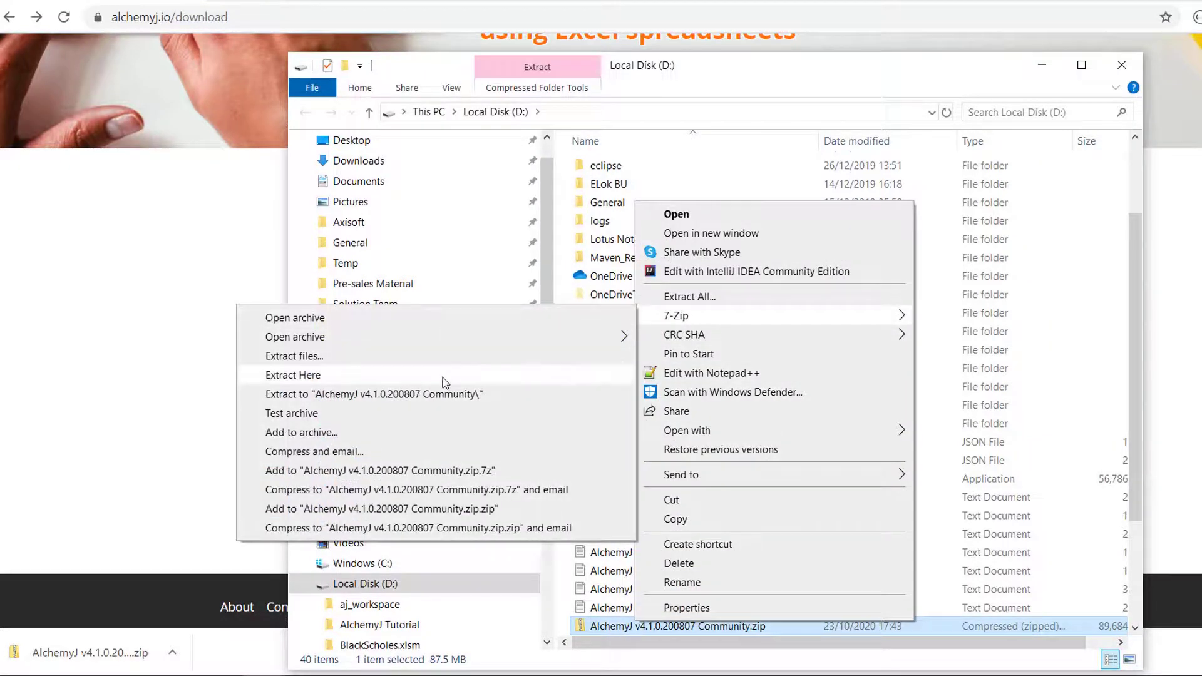
{"action": "left_click", "coordinate": [444, 376]}
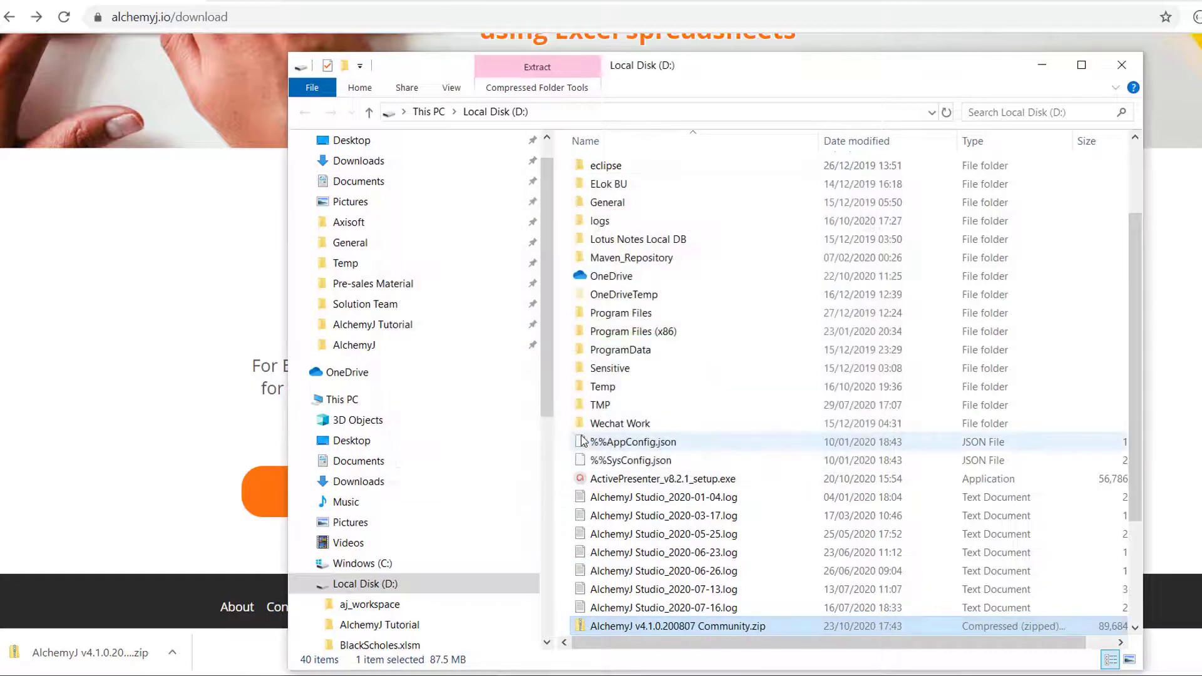
{"action": "scroll", "coordinate": [664, 482], "scroll_direction": "down", "scroll_amount": 3}
{"action": "scroll", "coordinate": [663, 482], "scroll_direction": "up", "scroll_amount": 5}
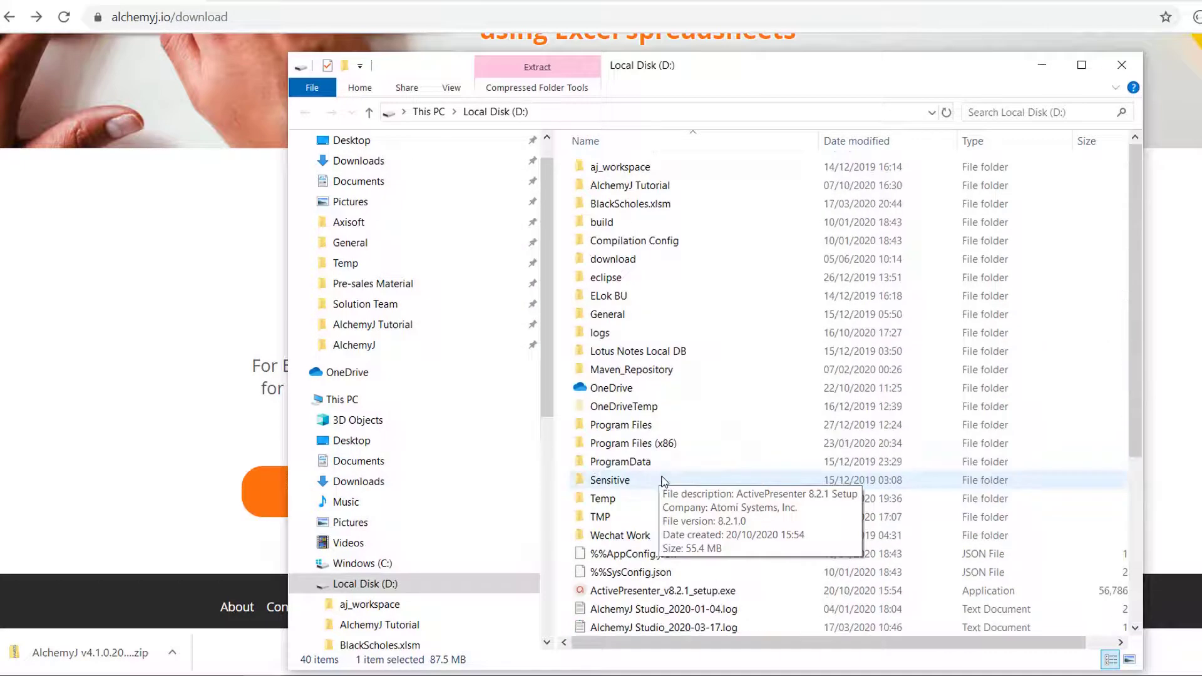
{"action": "mouse_move", "coordinate": [413, 377]}
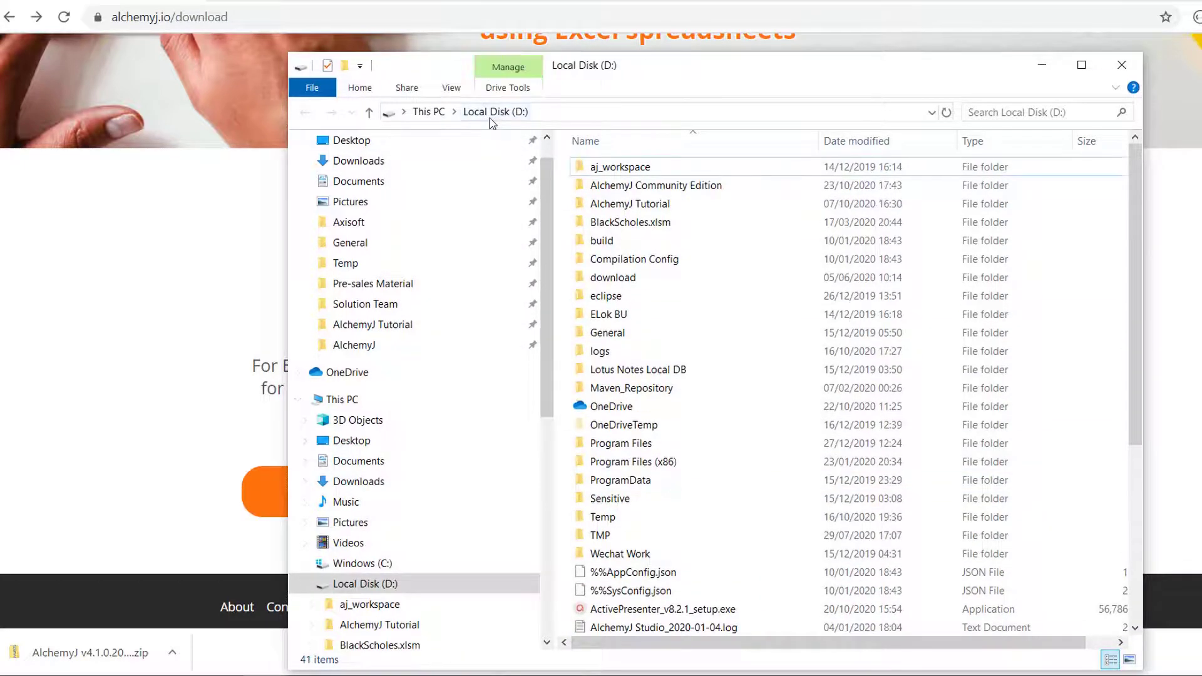
{"action": "left_click", "coordinate": [669, 192]}
{"action": "double_click", "coordinate": [670, 191]}
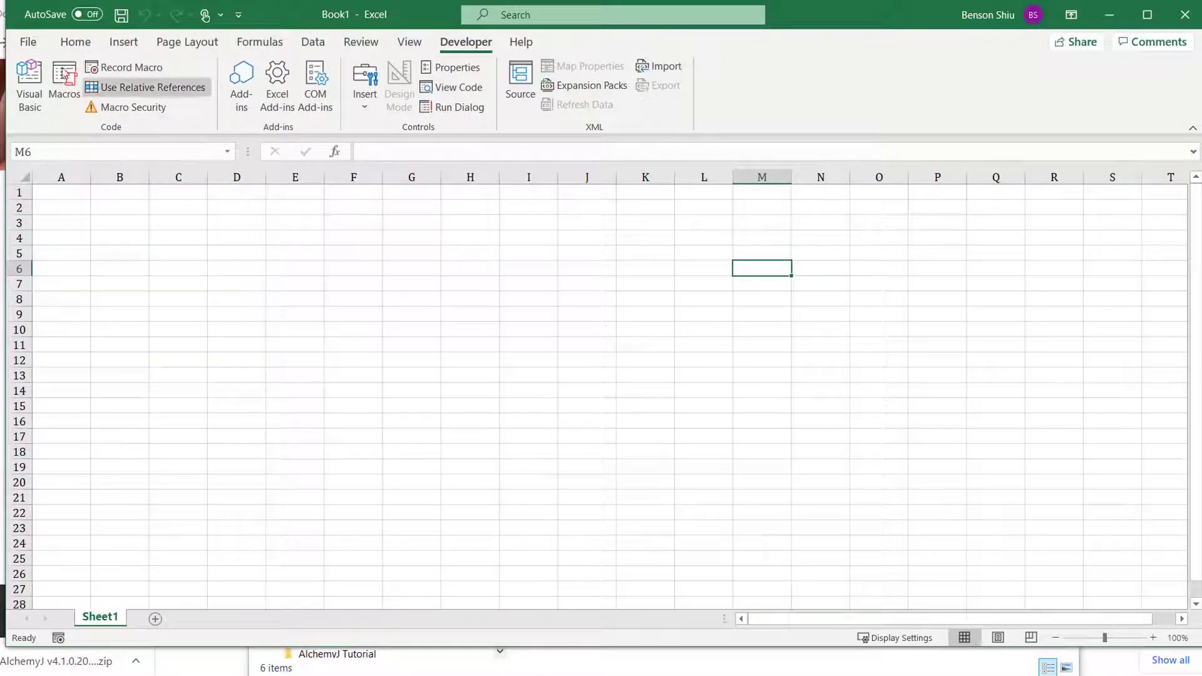
Step: Open the Excel Add-ins manager from the Add-ins page of Excel Options
{"action": "left_click", "coordinate": [29, 41]}
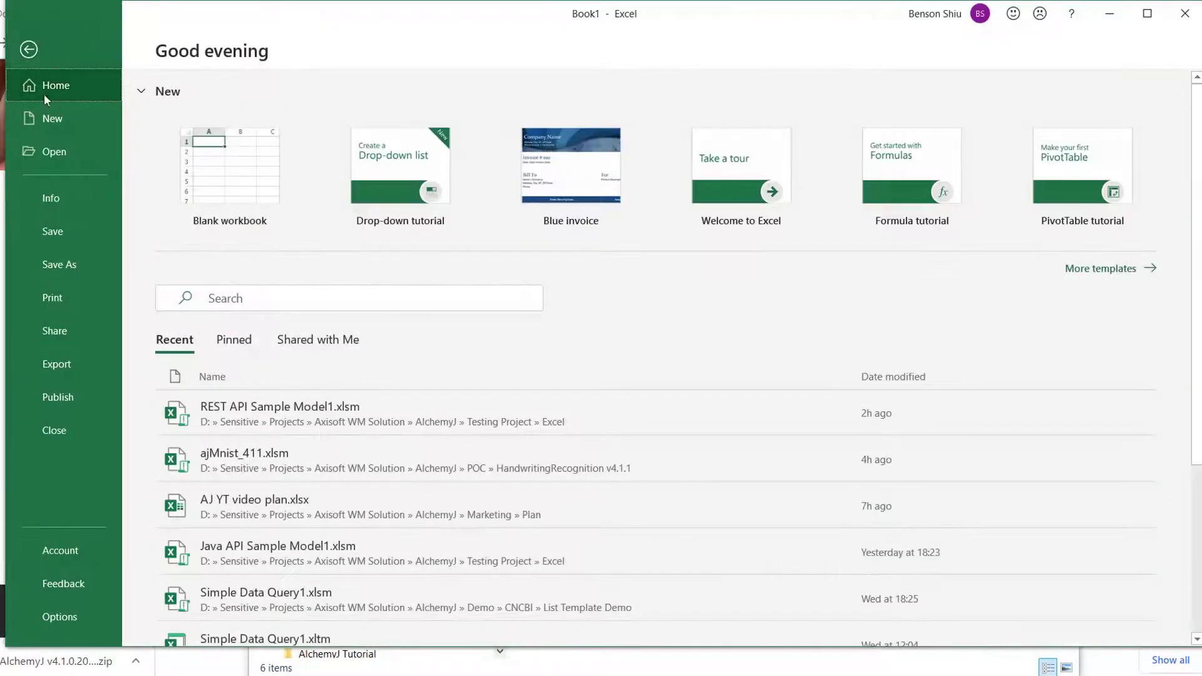
{"action": "left_click", "coordinate": [68, 618]}
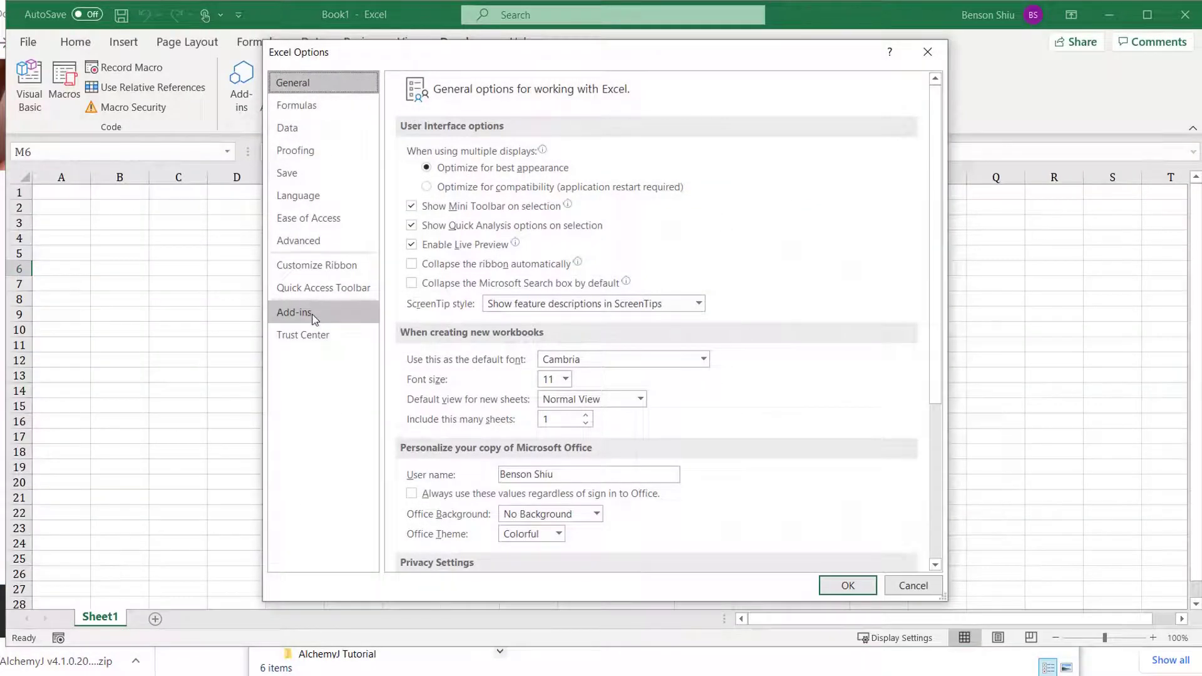
{"action": "left_click", "coordinate": [313, 313]}
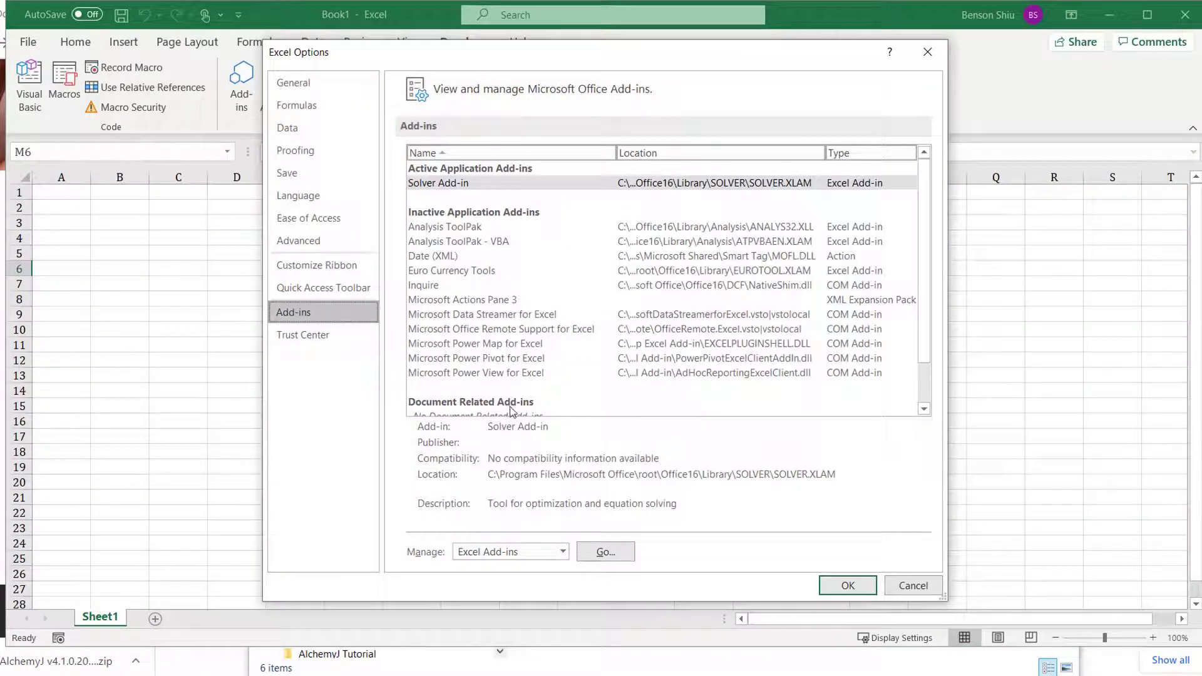
{"action": "scroll", "coordinate": [512, 411], "scroll_direction": "down", "scroll_amount": 1}
{"action": "scroll", "coordinate": [512, 411], "scroll_direction": "down", "scroll_amount": 1}
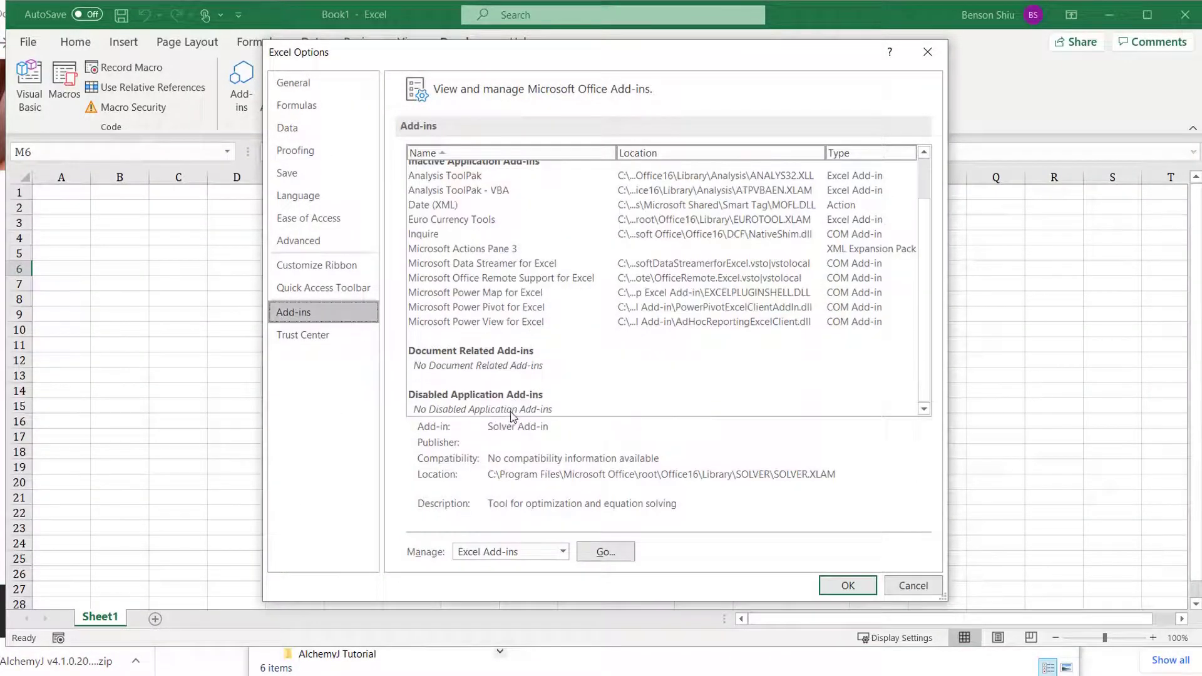
{"action": "left_click", "coordinate": [603, 552]}
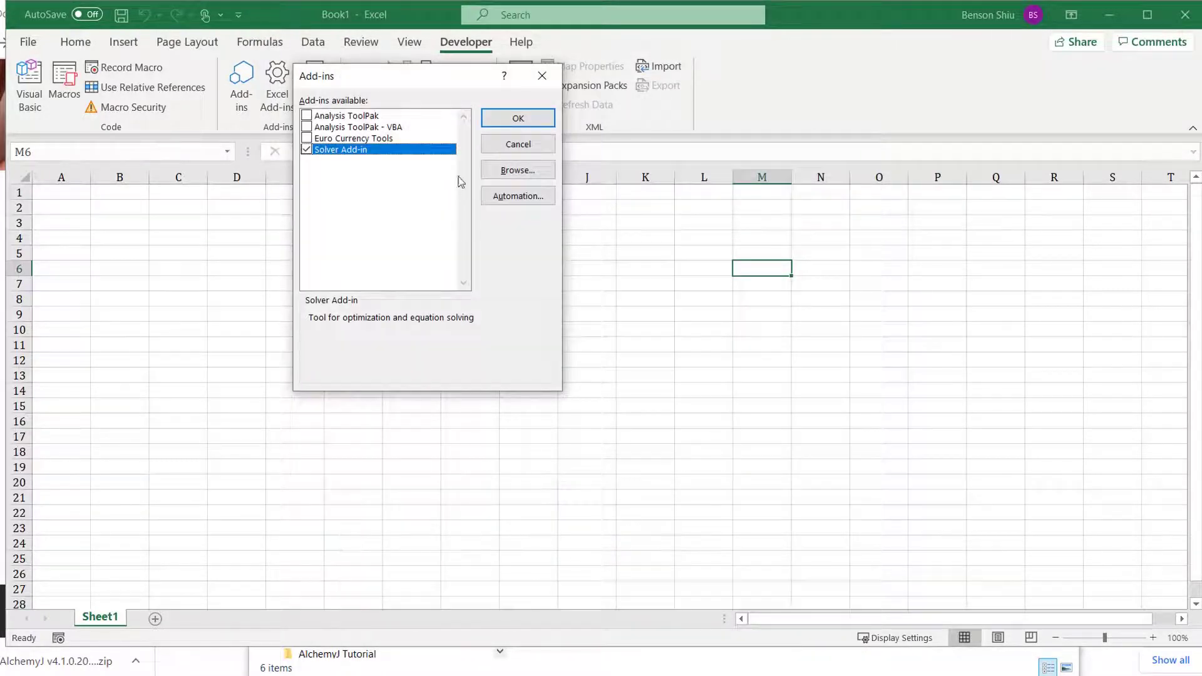
Step: Add AlchemyJ Studio.xlam from D:\AlchemyJ Community Edition\AlchemyJ Studio and enable it
{"action": "left_click", "coordinate": [535, 175]}
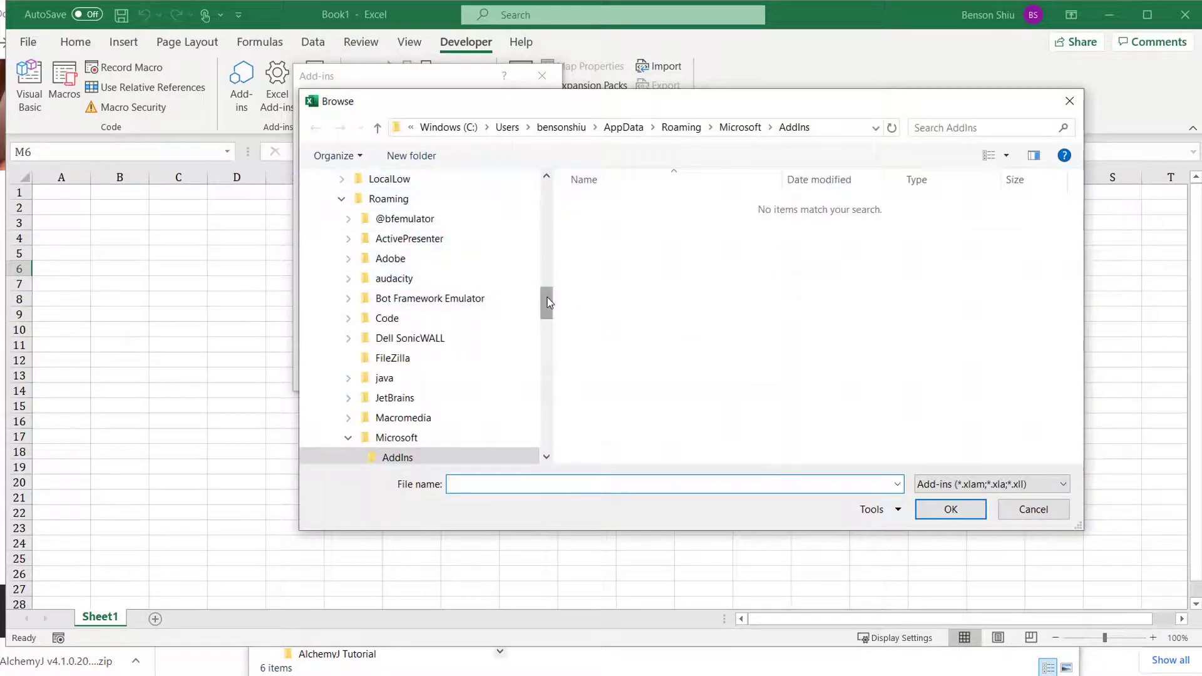
{"action": "left_click_drag", "start_coordinate": [546, 303], "coordinate": [532, 444]}
{"action": "left_click", "coordinate": [423, 419]}
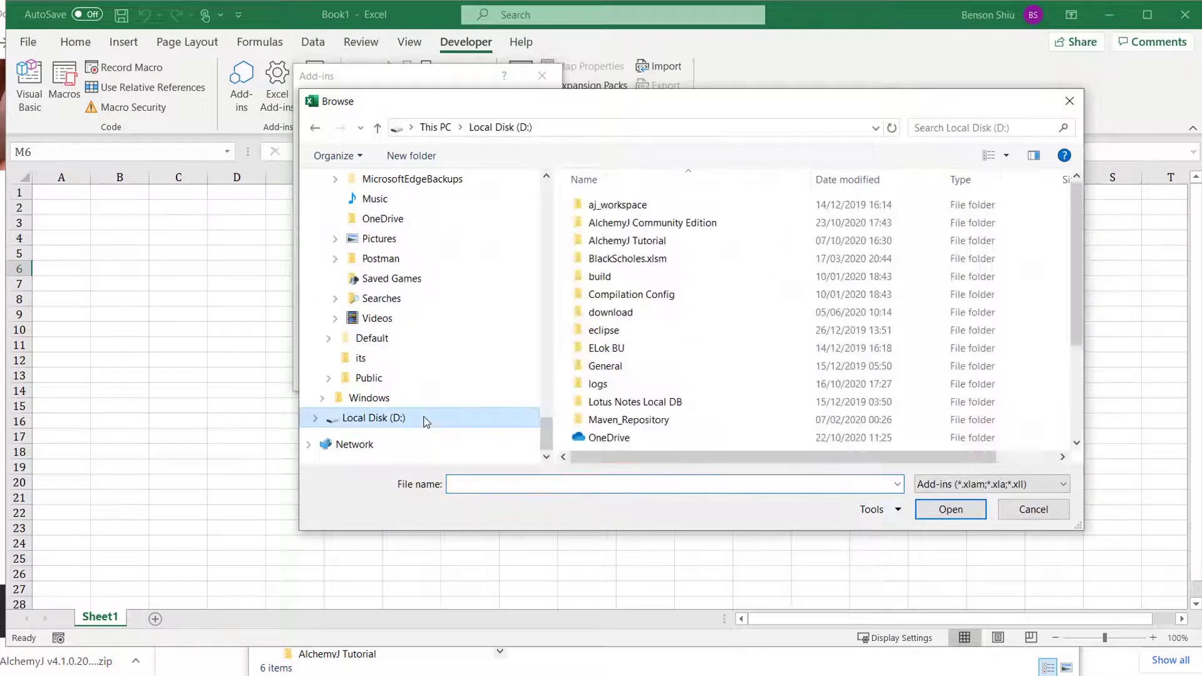
{"action": "double_click", "coordinate": [678, 225]}
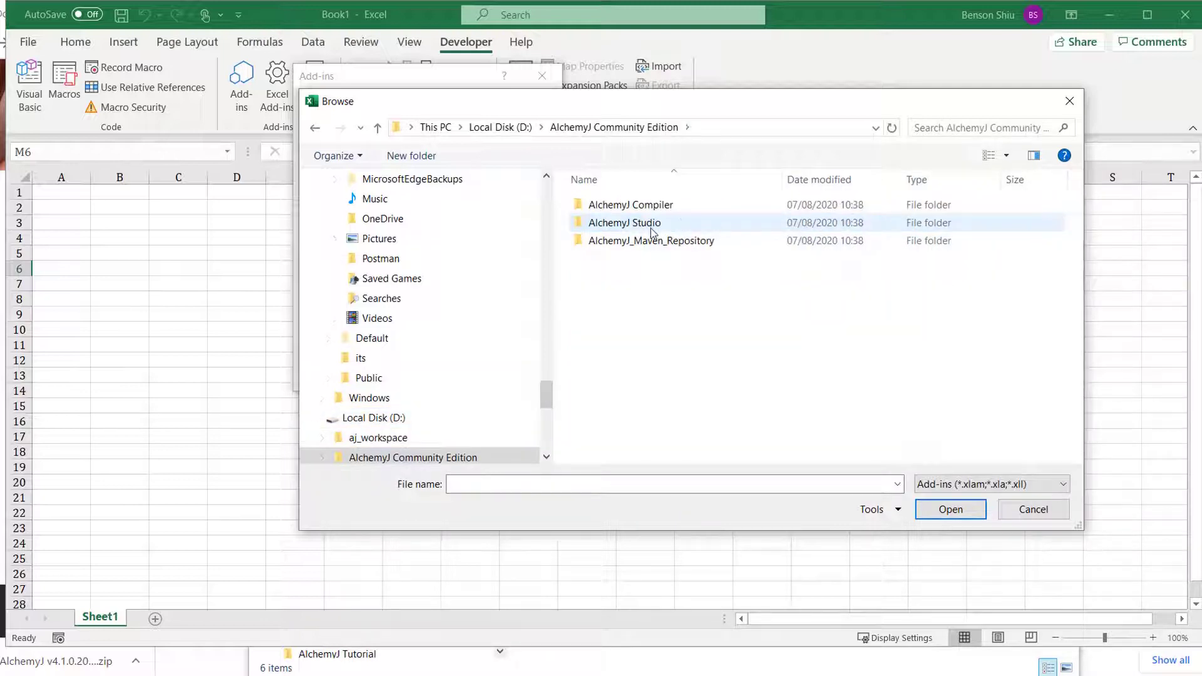
{"action": "double_click", "coordinate": [651, 228]}
{"action": "left_click", "coordinate": [651, 228]}
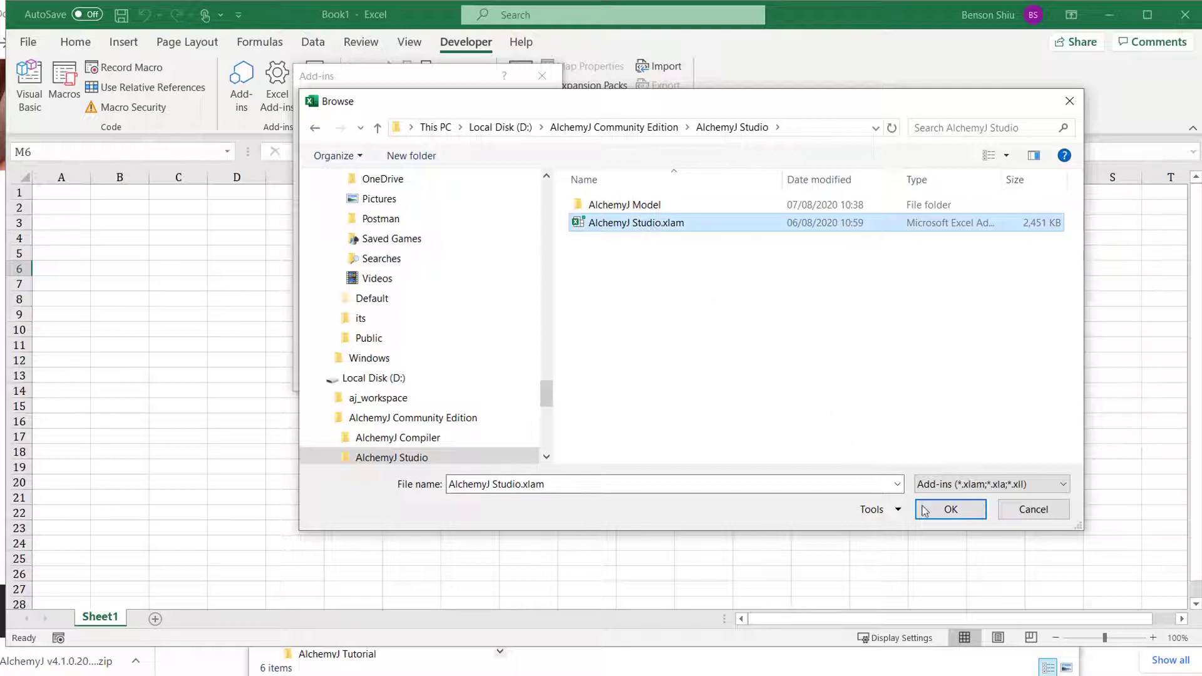
{"action": "left_click", "coordinate": [952, 512]}
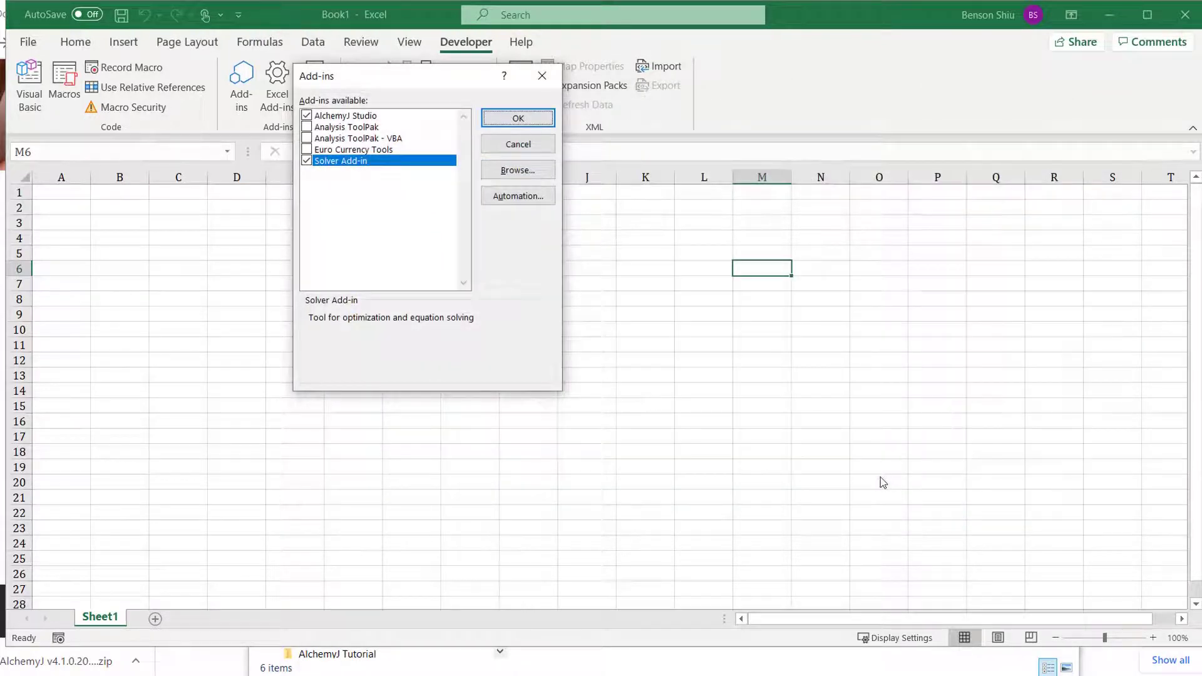
{"action": "left_click", "coordinate": [427, 120]}
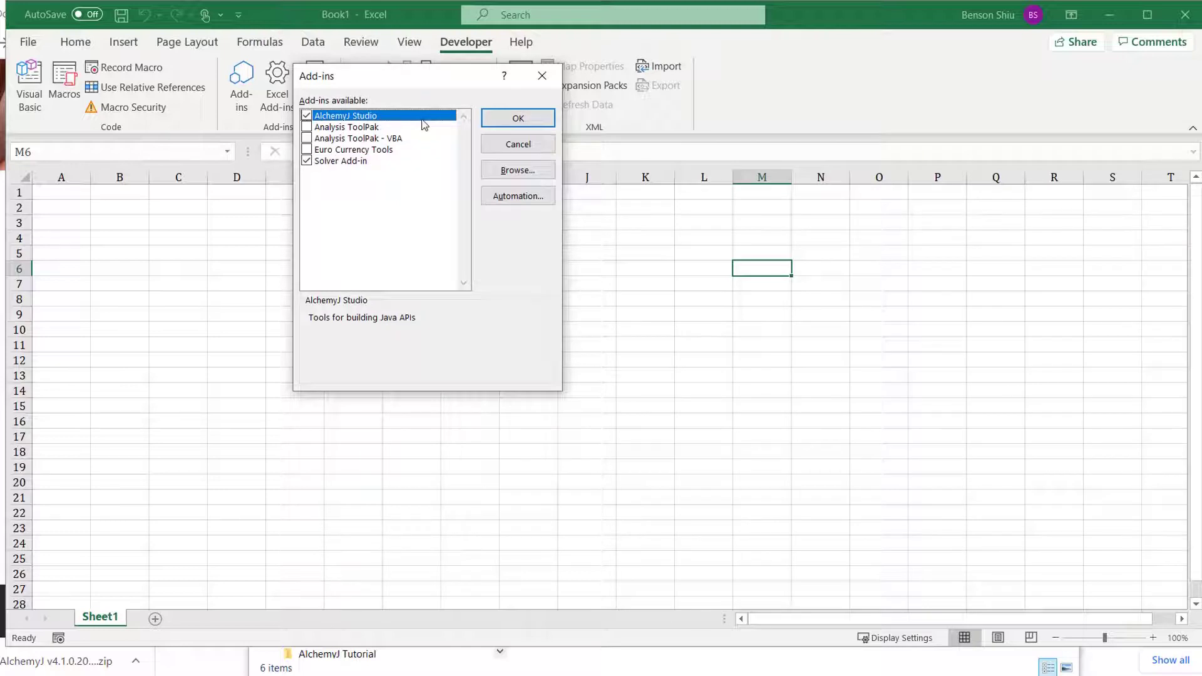
{"action": "left_click", "coordinate": [517, 119]}
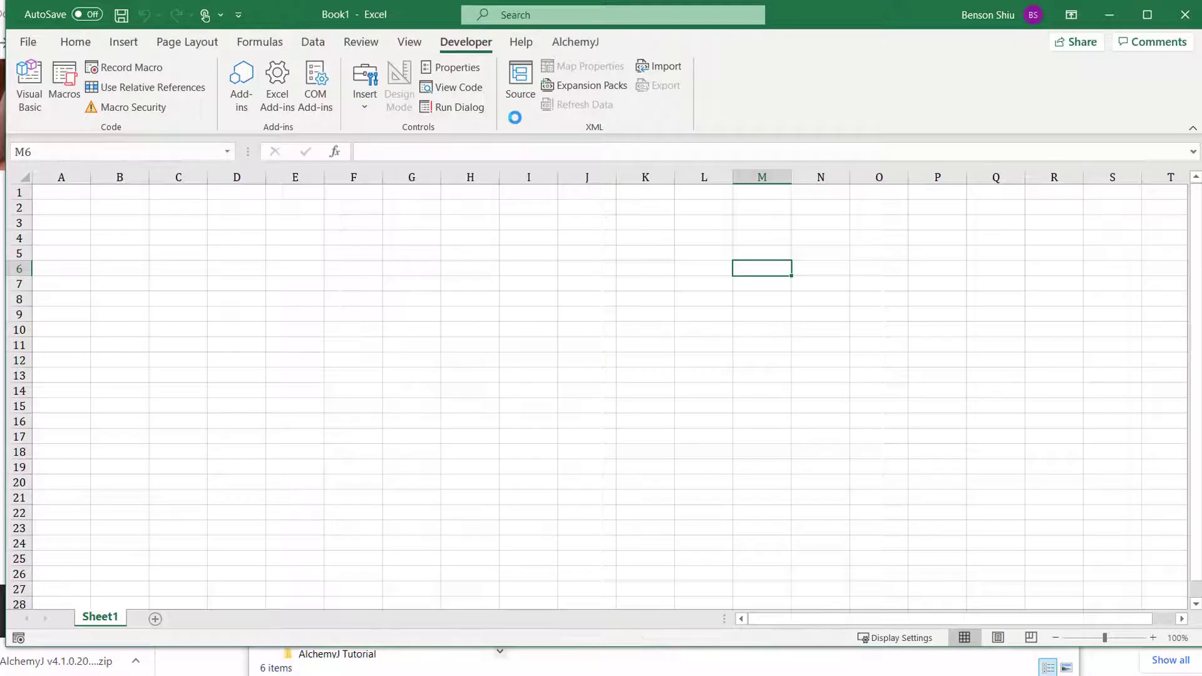
Step: Create a new AlchemyJ model from the REST API Sample Model.xltm template
{"action": "left_click", "coordinate": [574, 44]}
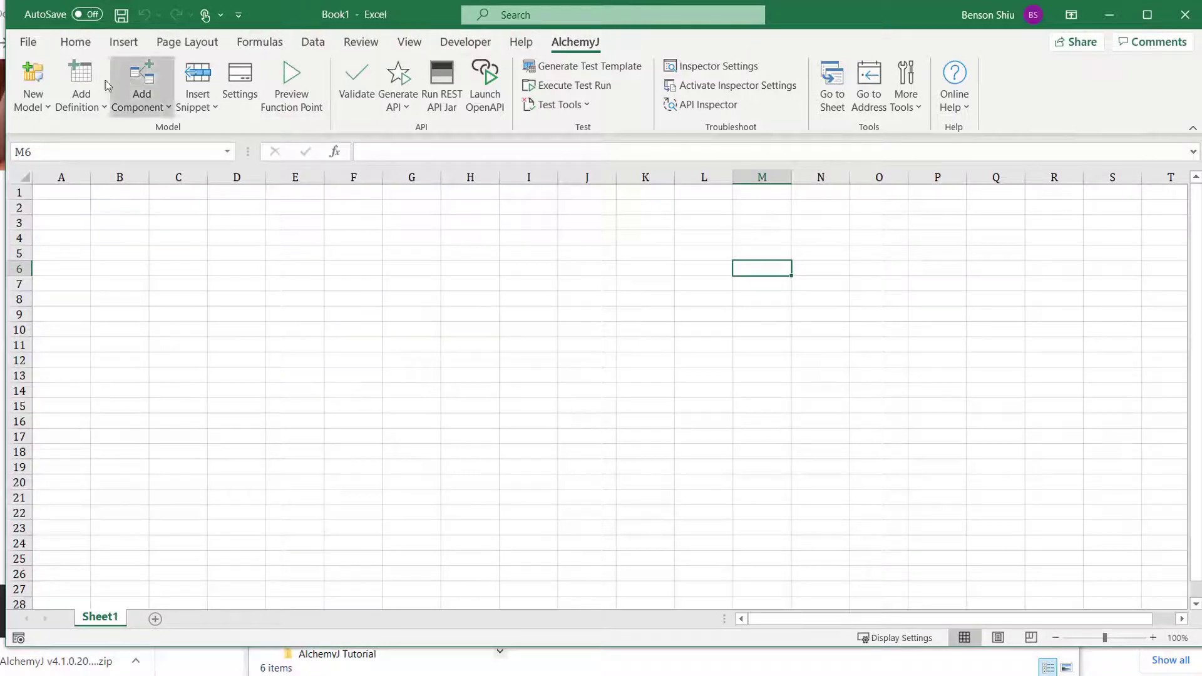
{"action": "left_click", "coordinate": [48, 110]}
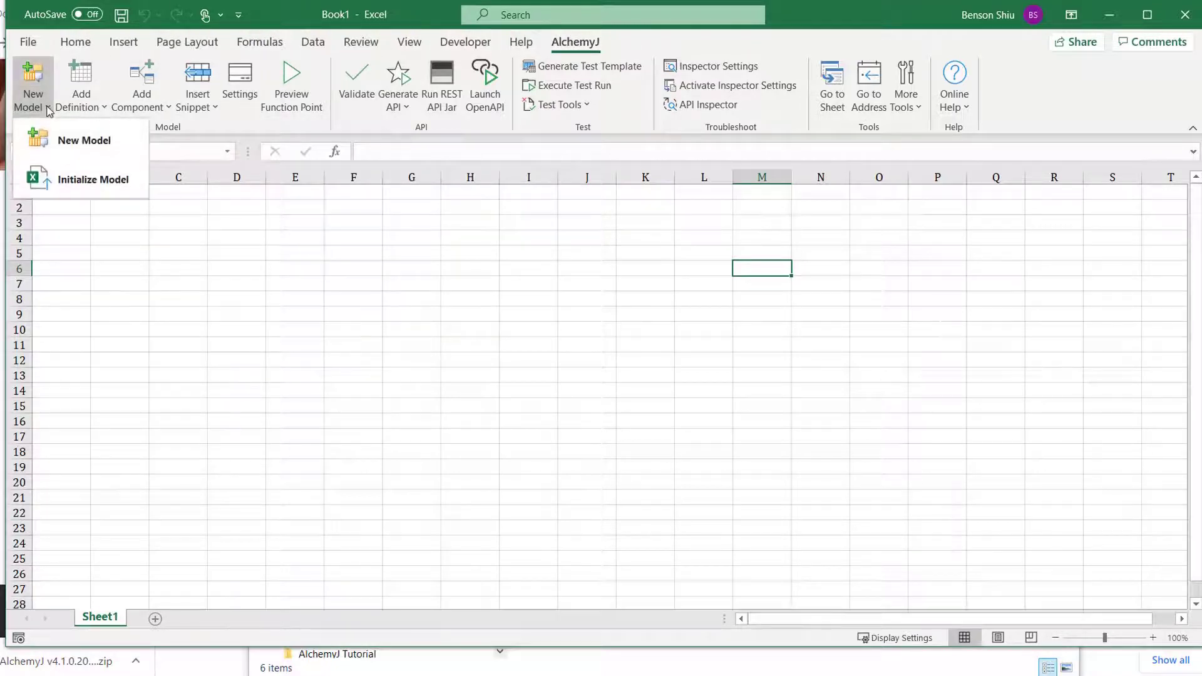
{"action": "left_click", "coordinate": [74, 140]}
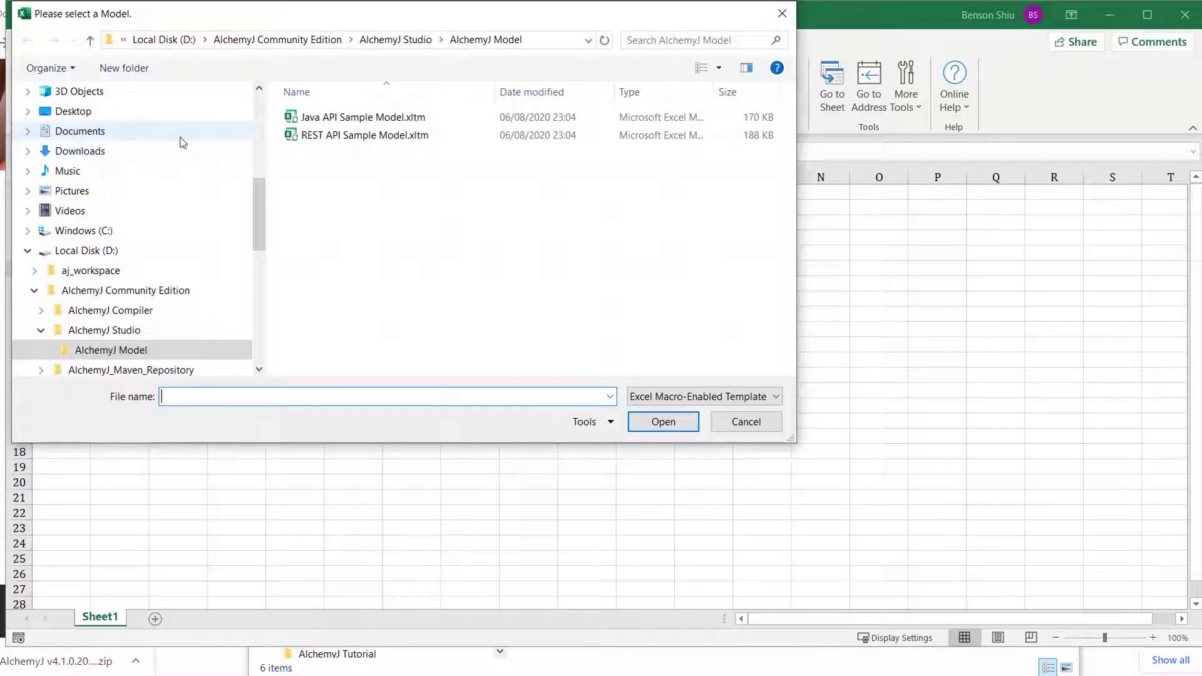
Step: Create REST API Sample Model1 from the template and review Function Point 1 and input_parameter_1
{"action": "left_click", "coordinate": [363, 135]}
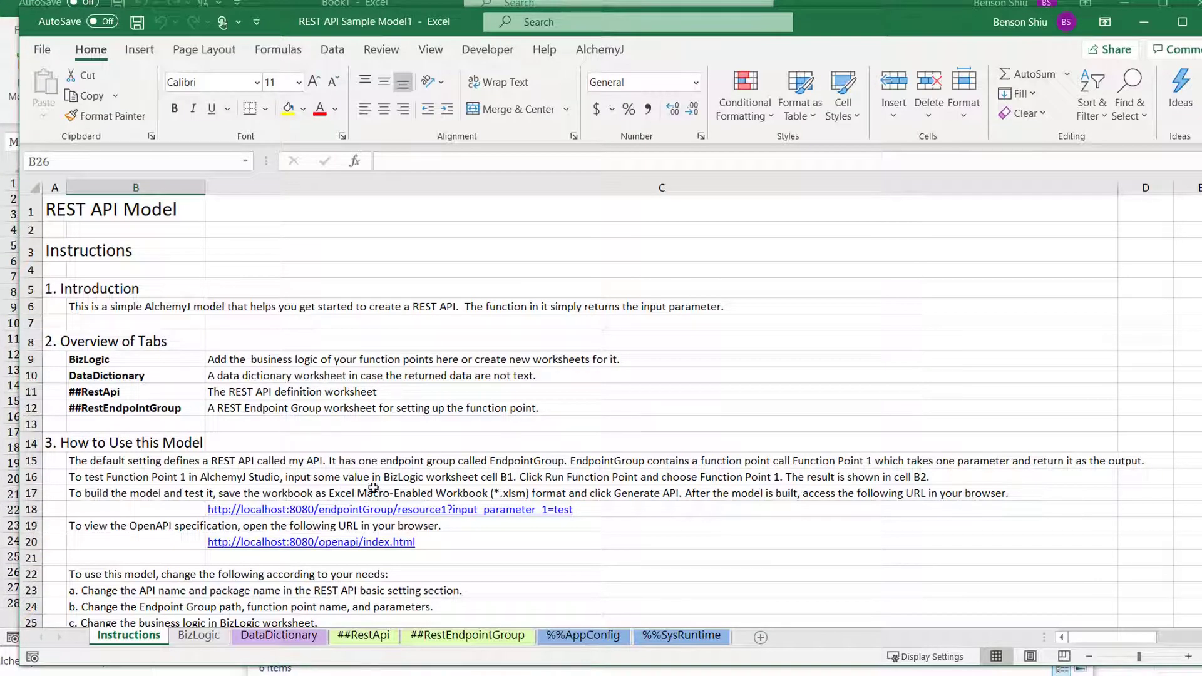
{"action": "left_click", "coordinate": [481, 637]}
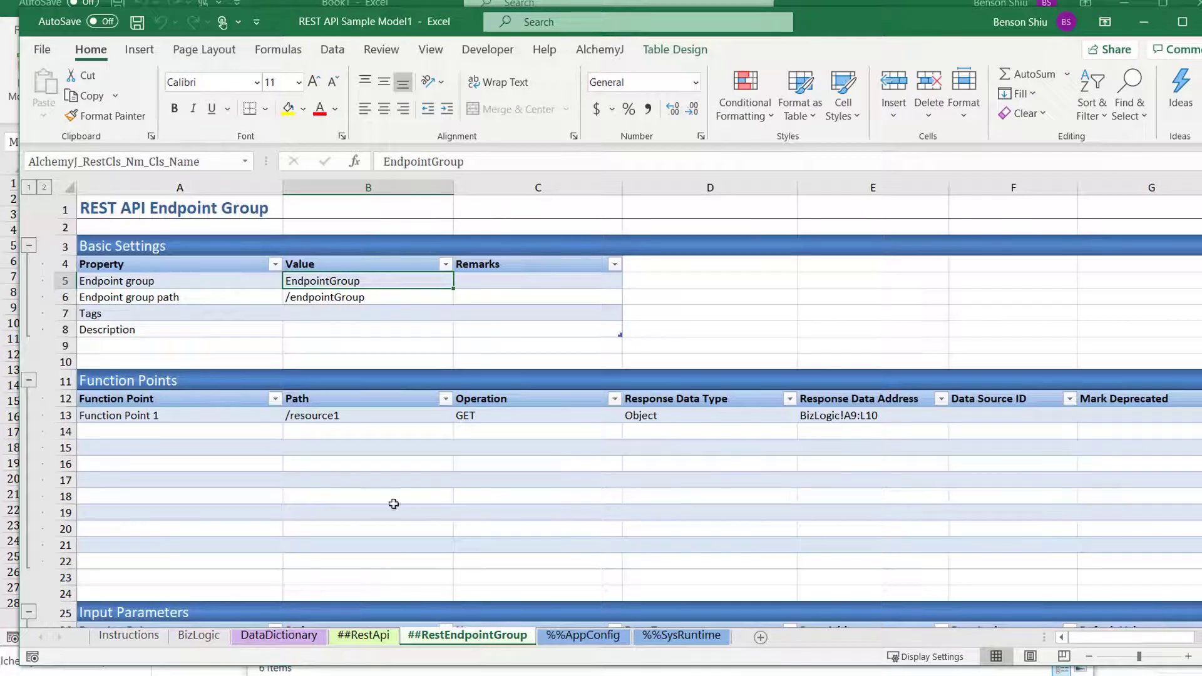
{"action": "left_click", "coordinate": [236, 417]}
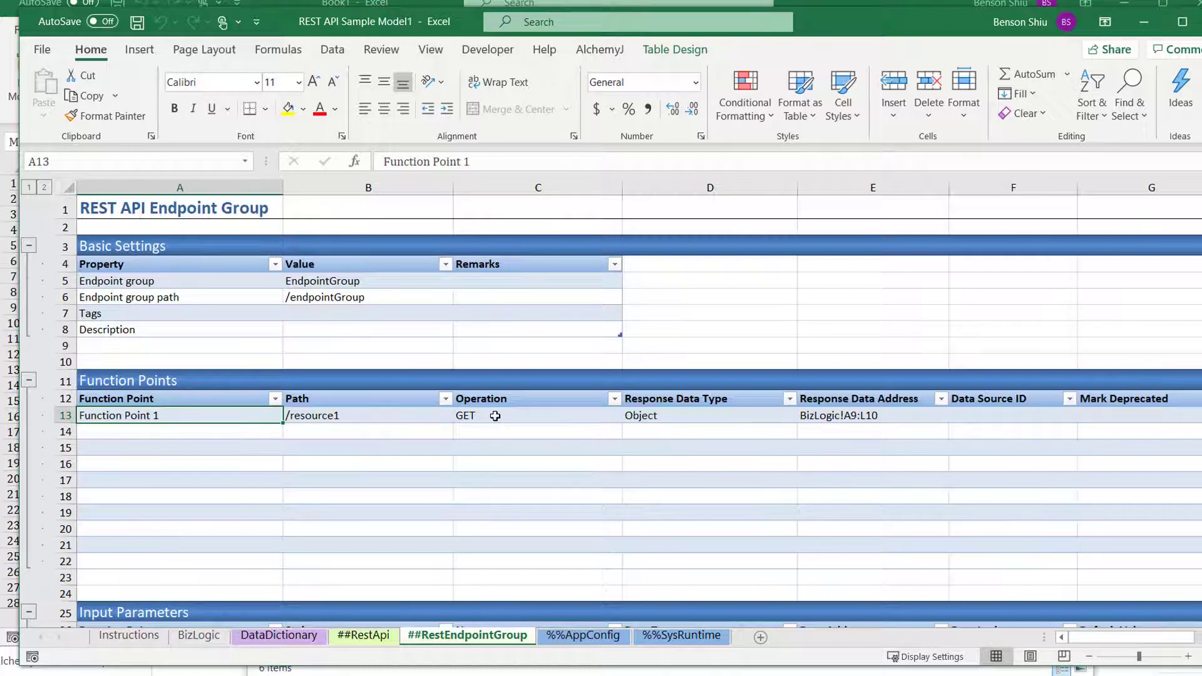
{"action": "scroll", "coordinate": [496, 415], "scroll_direction": "down", "scroll_amount": 4}
{"action": "scroll", "coordinate": [526, 394], "scroll_direction": "down", "scroll_amount": 1}
{"action": "left_click", "coordinate": [537, 389]}
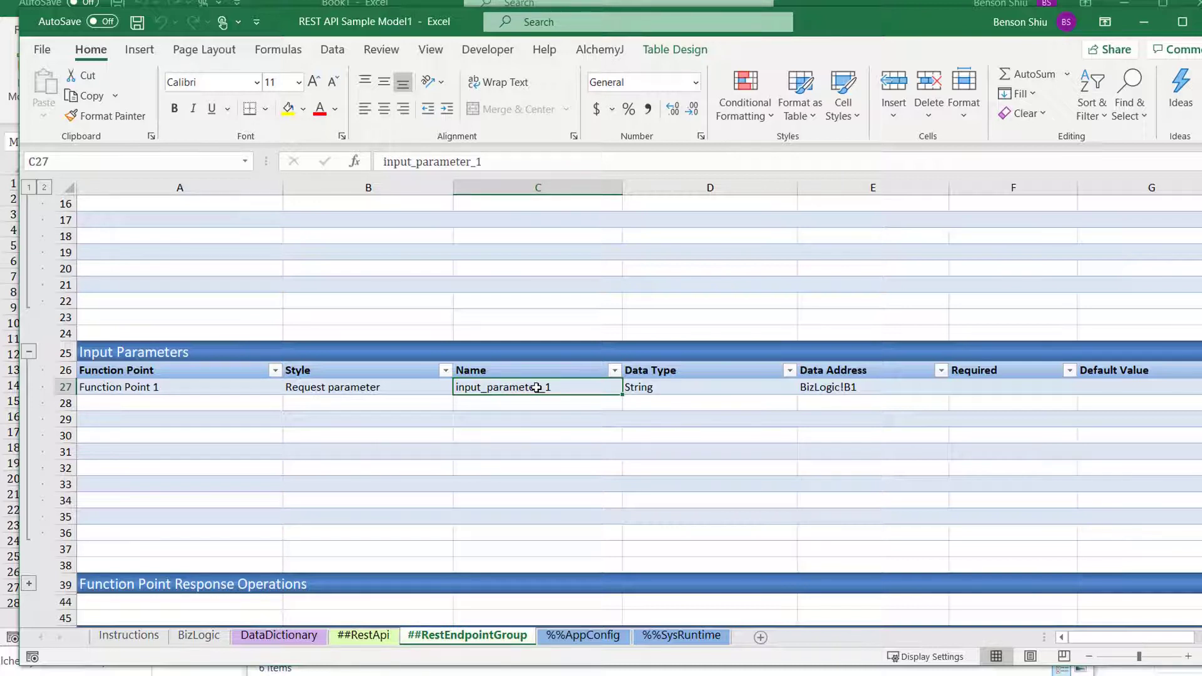
Step: Examine the IF formula in BizLogic cell B2, including its B1 reference, leaving it unchanged
{"action": "left_click", "coordinate": [199, 635]}
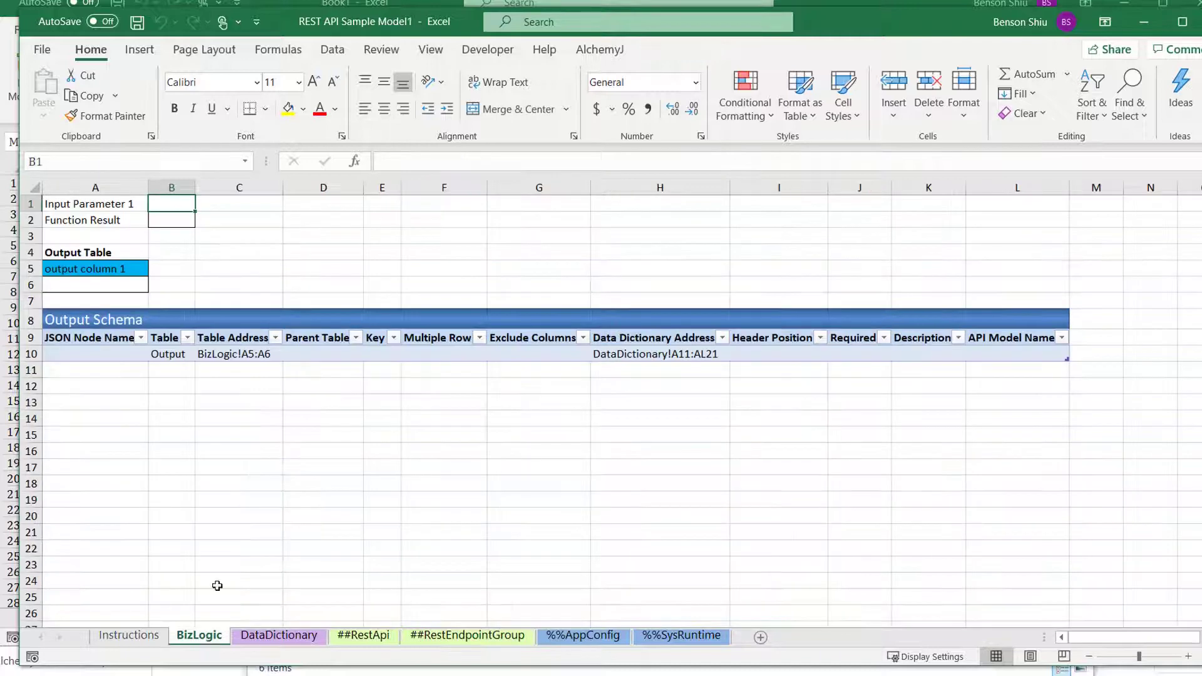
{"action": "left_click", "coordinate": [167, 218]}
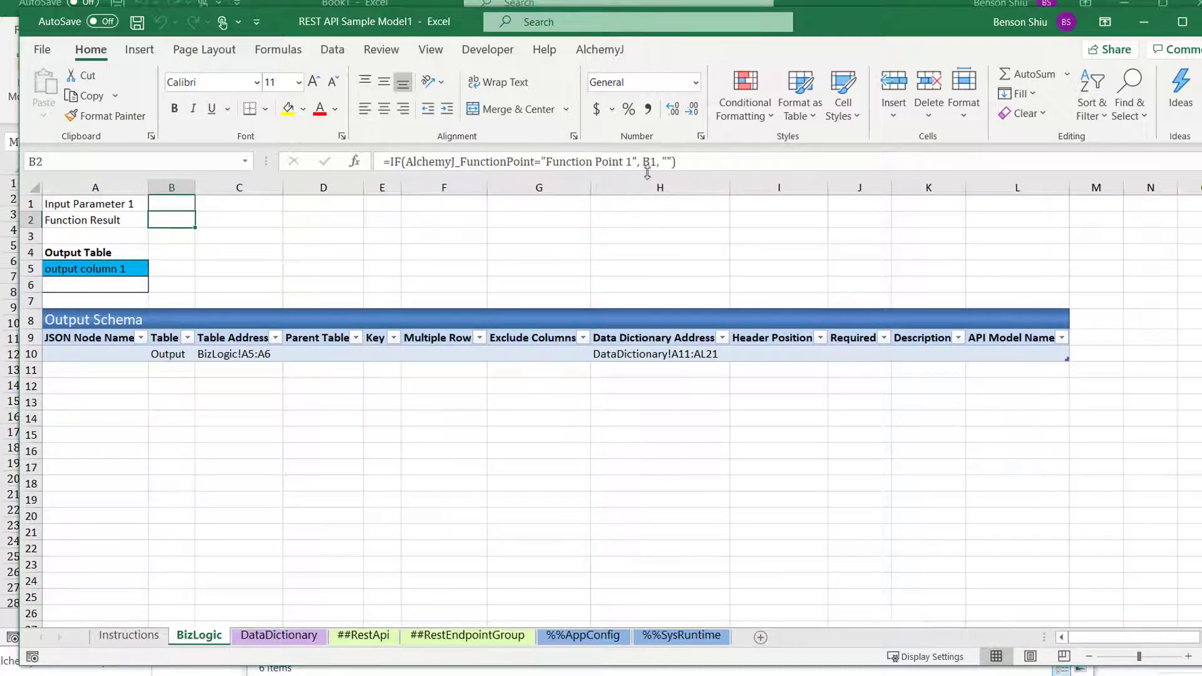
{"action": "double_click", "coordinate": [637, 162]}
{"action": "double_click", "coordinate": [648, 162]}
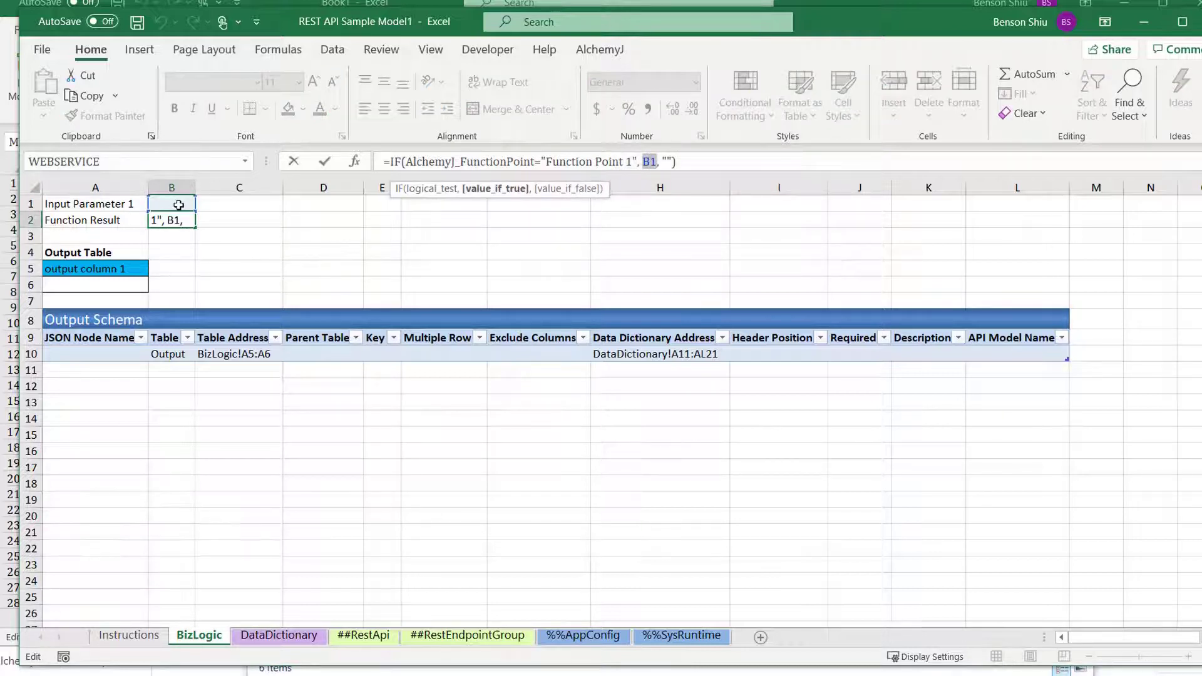
{"action": "key", "text": "Escape"}
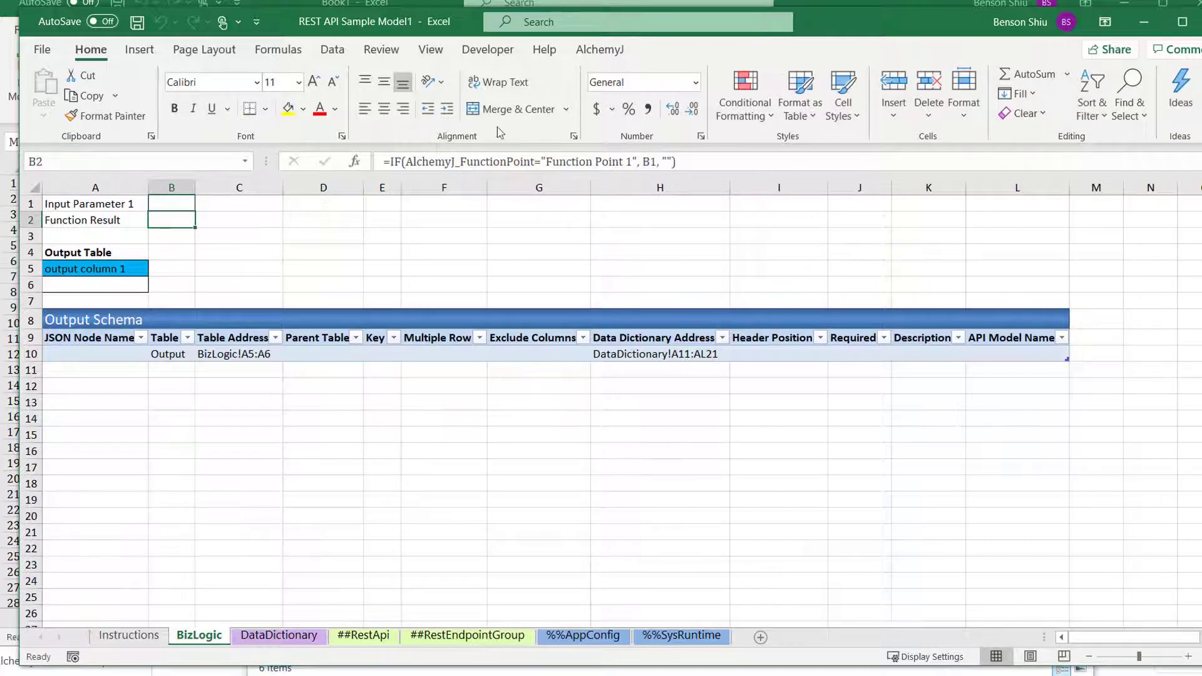
{"action": "left_click", "coordinate": [599, 49]}
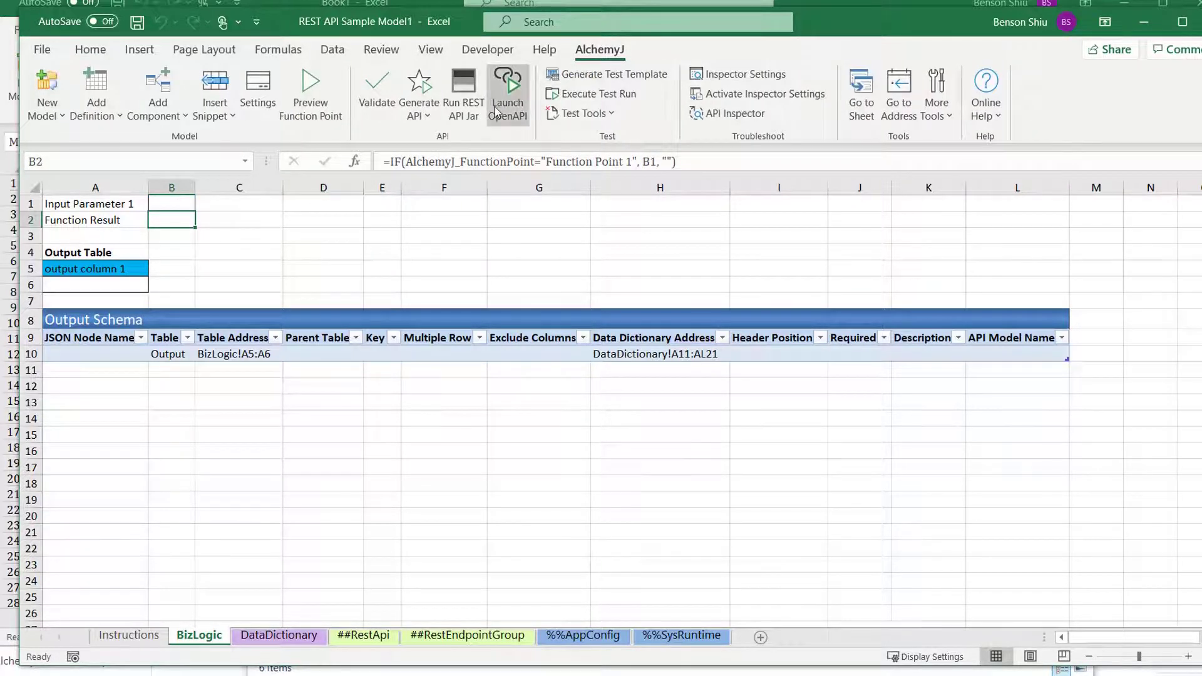
Step: Run Generate API, saving the model as a macro-enabled .xlsm in the TempAJ folder
{"action": "left_click", "coordinate": [423, 98]}
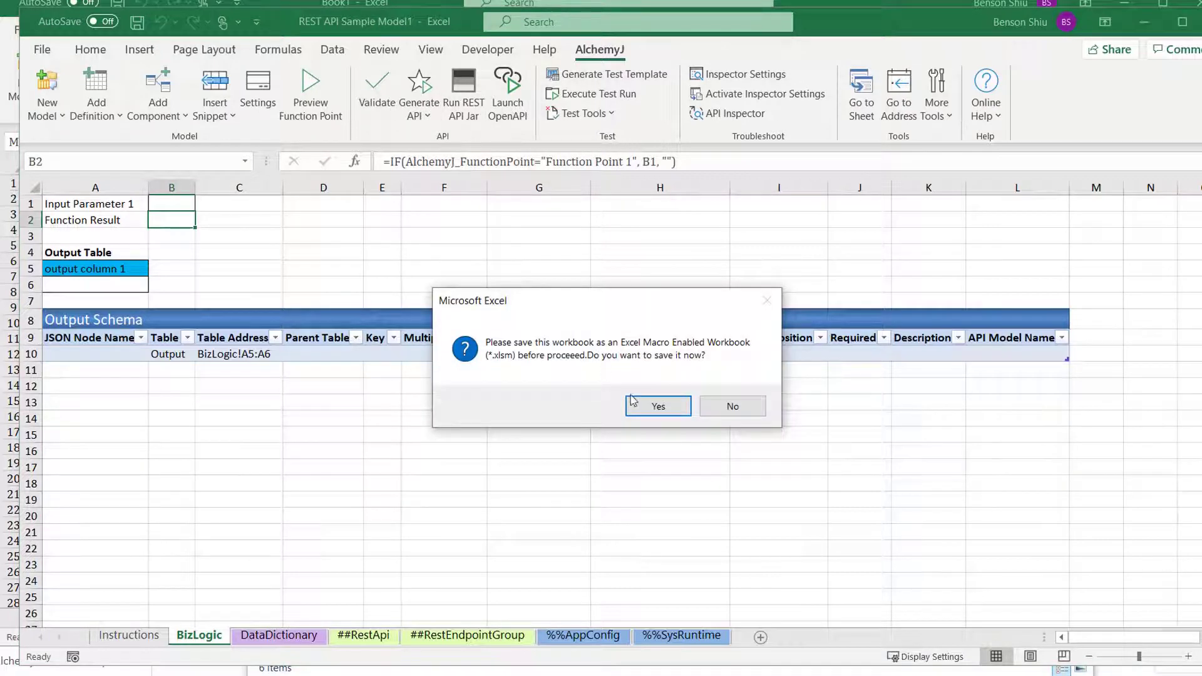
{"action": "left_click", "coordinate": [650, 405]}
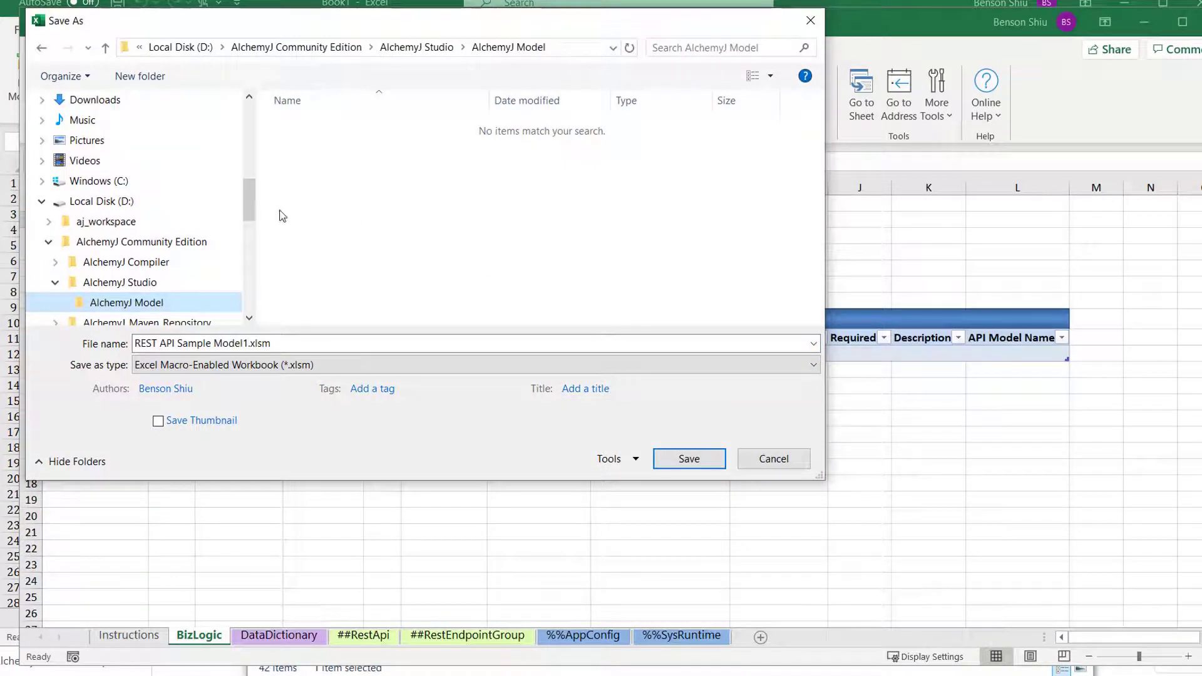
{"action": "left_click_drag", "start_coordinate": [249, 211], "coordinate": [249, 293]}
{"action": "left_click", "coordinate": [153, 263]}
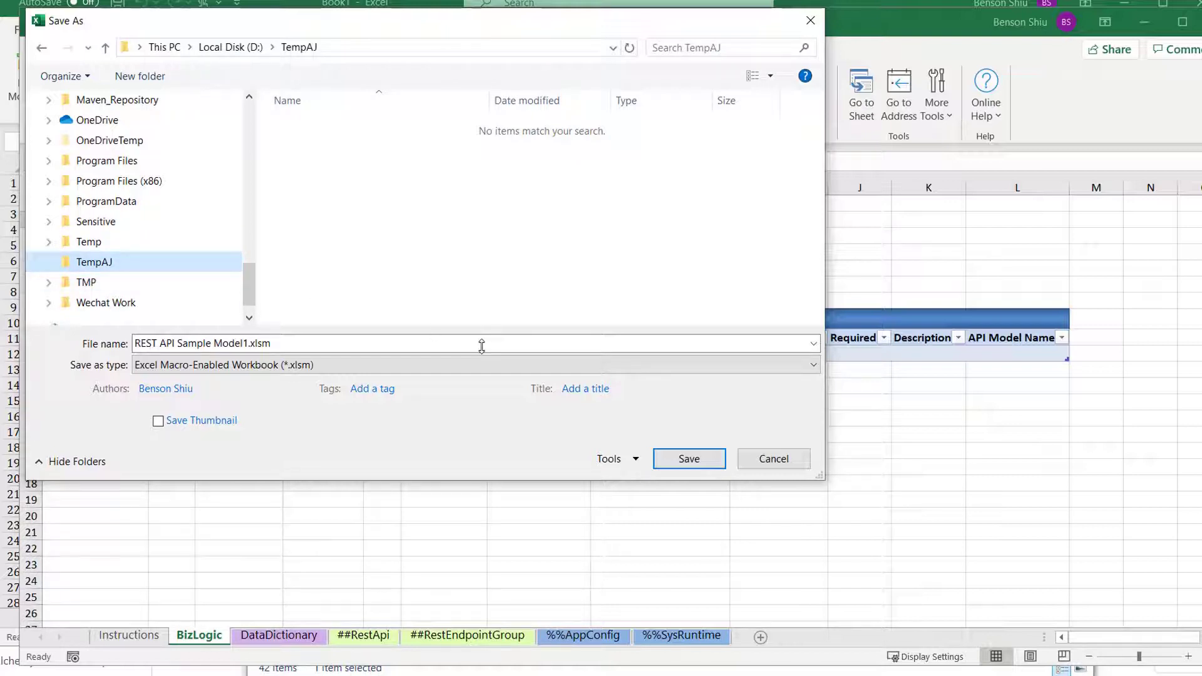
{"action": "left_click", "coordinate": [687, 459]}
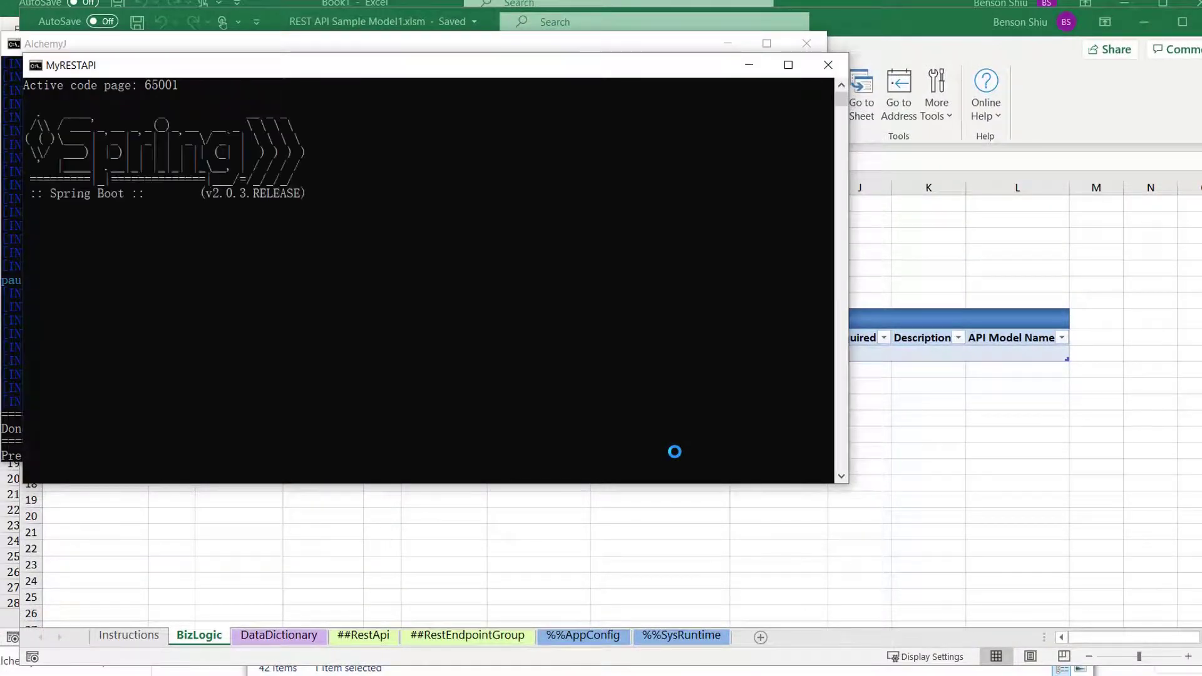
Step: Confirm the AlchemyJ log shows Build Successfully and the MyRESTAPI console reports Application started
{"action": "left_click_drag", "start_coordinate": [470, 70], "coordinate": [679, 160]}
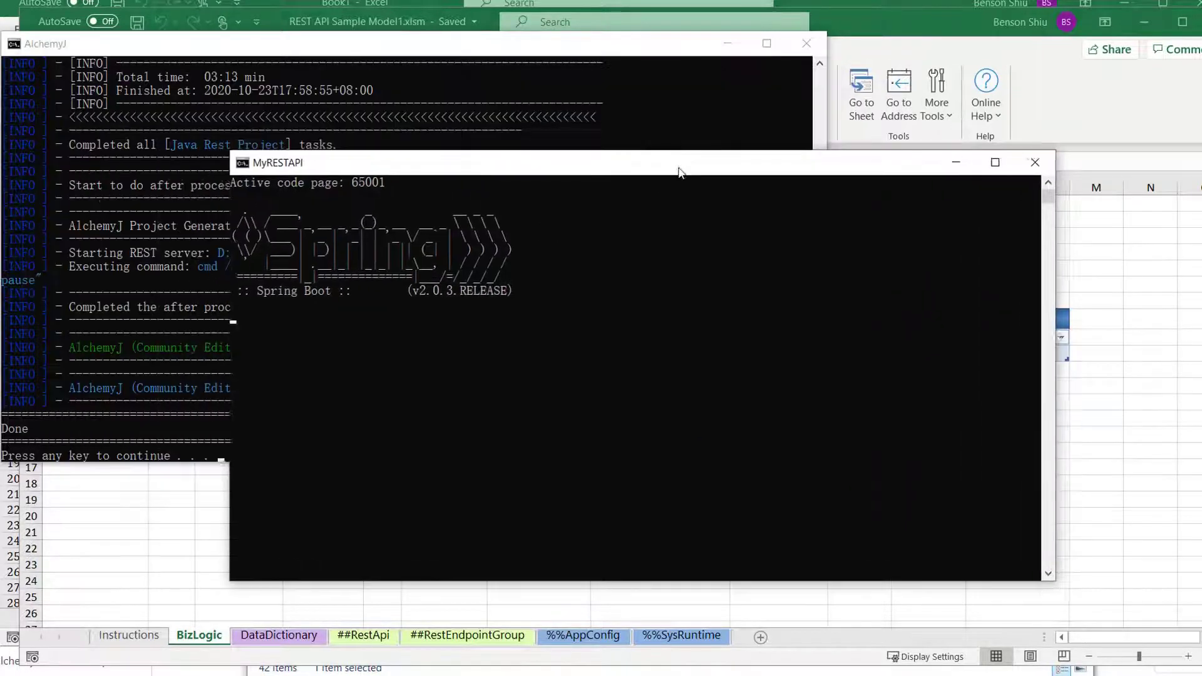
{"action": "left_click", "coordinate": [477, 45]}
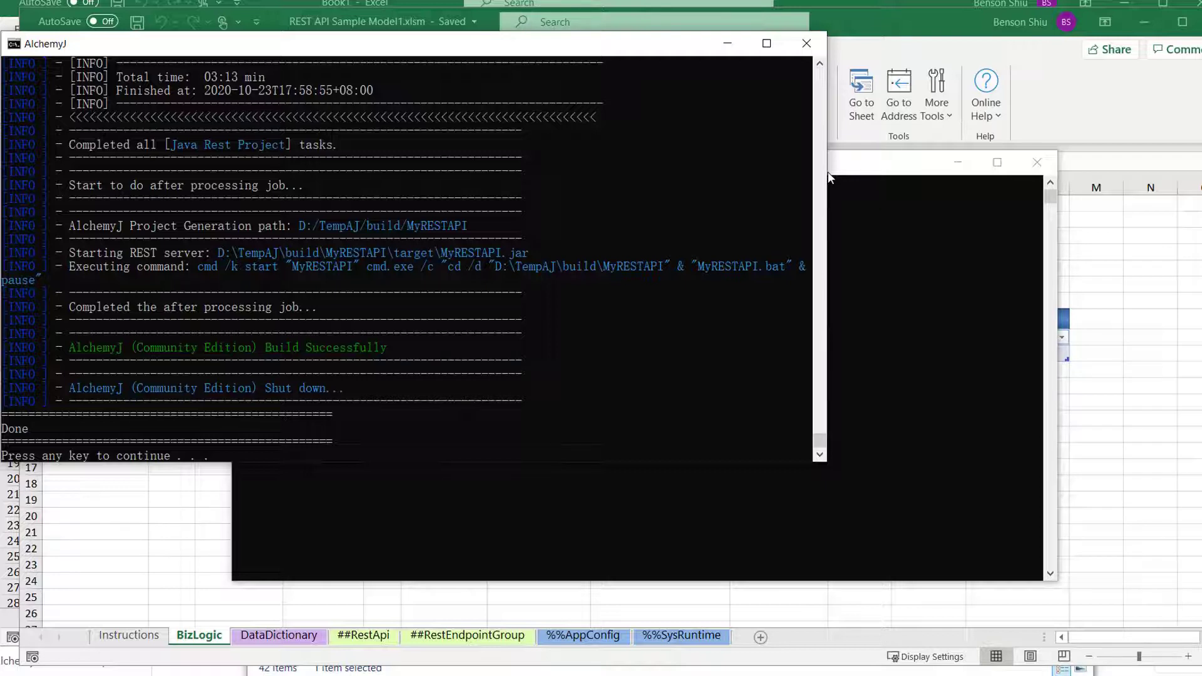
{"action": "left_click", "coordinate": [827, 172]}
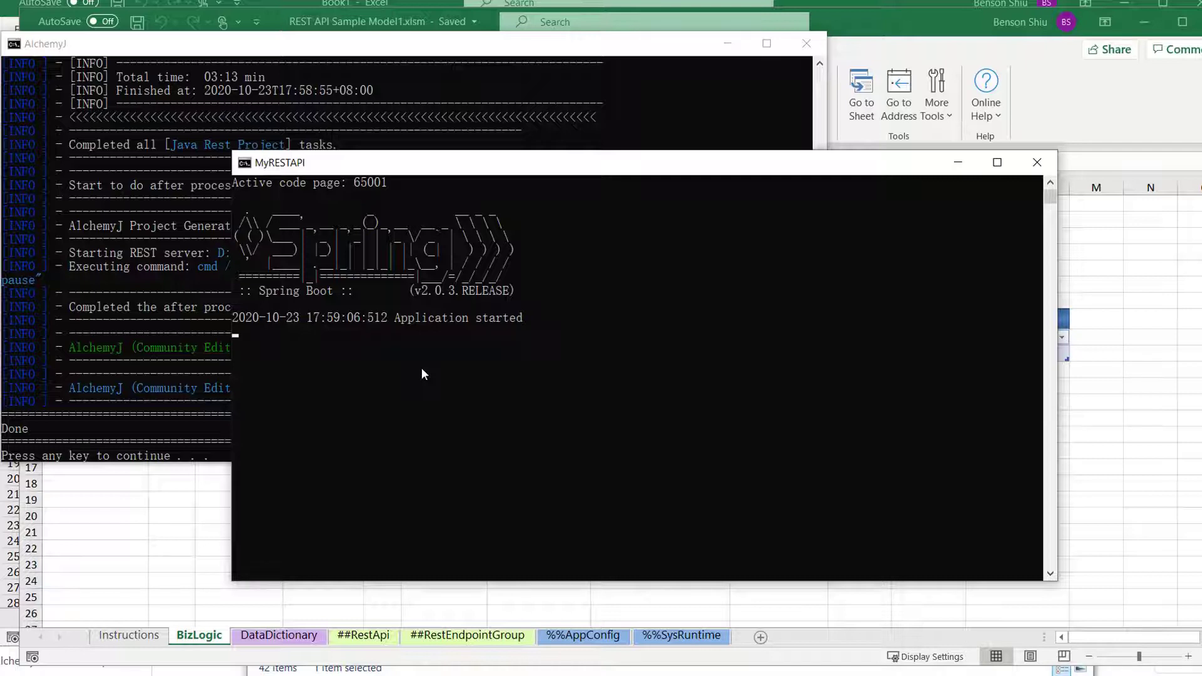
Step: Launch the generated API's Swagger page from the AlchemyJ tab in the sample workbook
{"action": "left_click", "coordinate": [888, 36]}
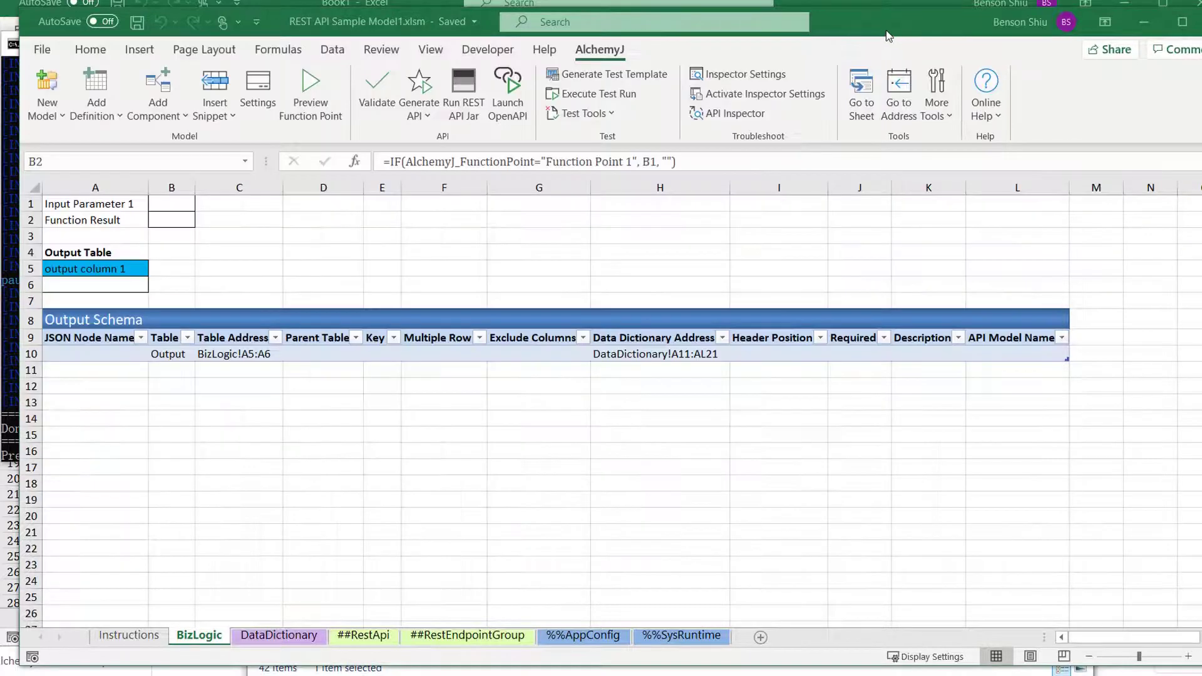
{"action": "left_click", "coordinate": [500, 103]}
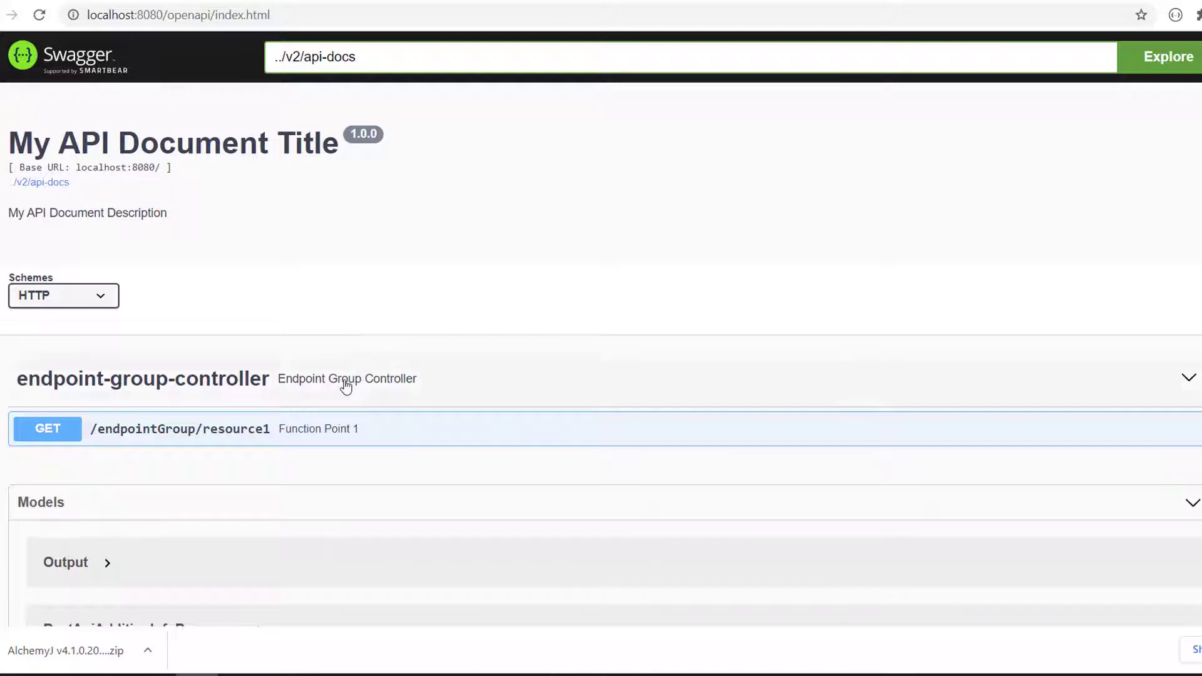
Step: Execute GET /endpointGroup/resource1 with input_parameter_1 set to 'benson' for a 200 response
{"action": "left_click", "coordinate": [424, 434]}
{"action": "scroll", "coordinate": [440, 408], "scroll_direction": "down", "scroll_amount": 3}
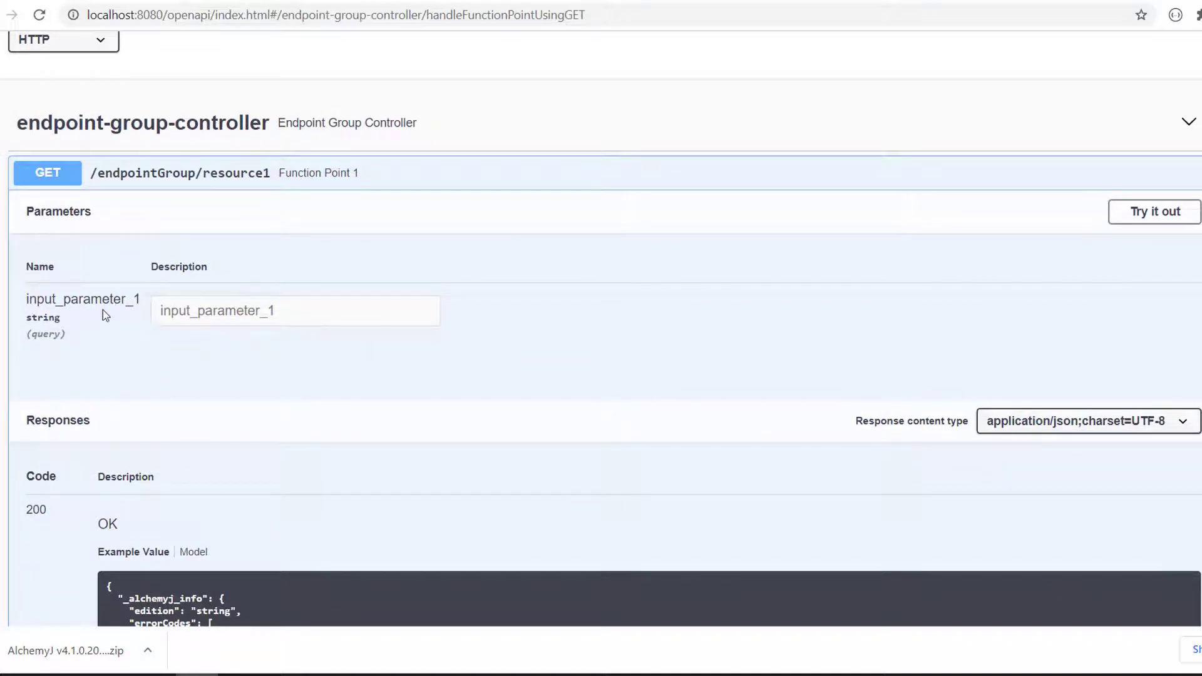
{"action": "left_click", "coordinate": [1155, 212]}
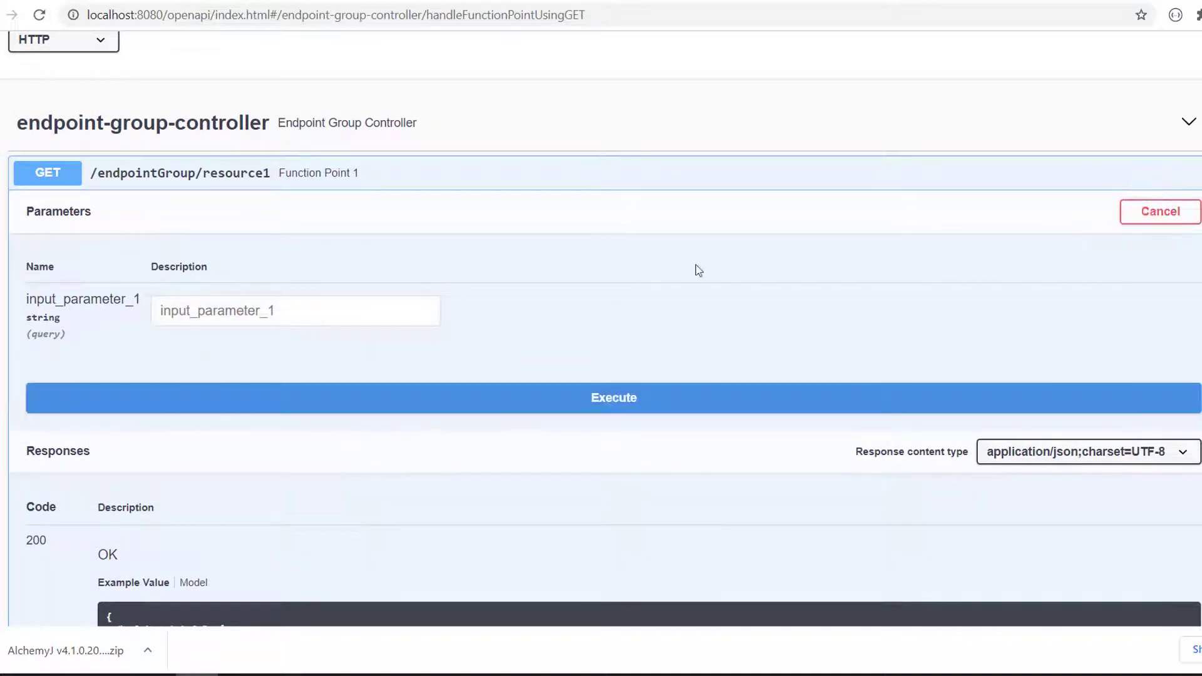
{"action": "left_click", "coordinate": [323, 311]}
{"action": "type", "text": "benson"}
{"action": "left_click", "coordinate": [606, 399]}
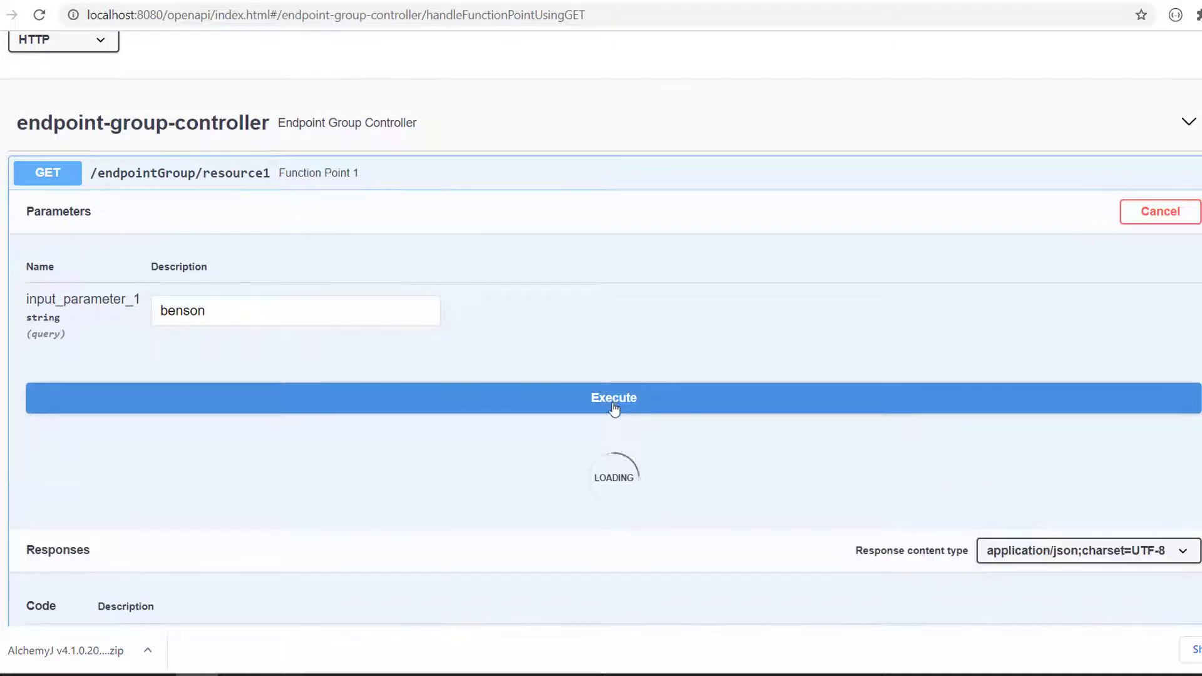
{"action": "scroll", "coordinate": [604, 390], "scroll_direction": "down", "scroll_amount": 3}
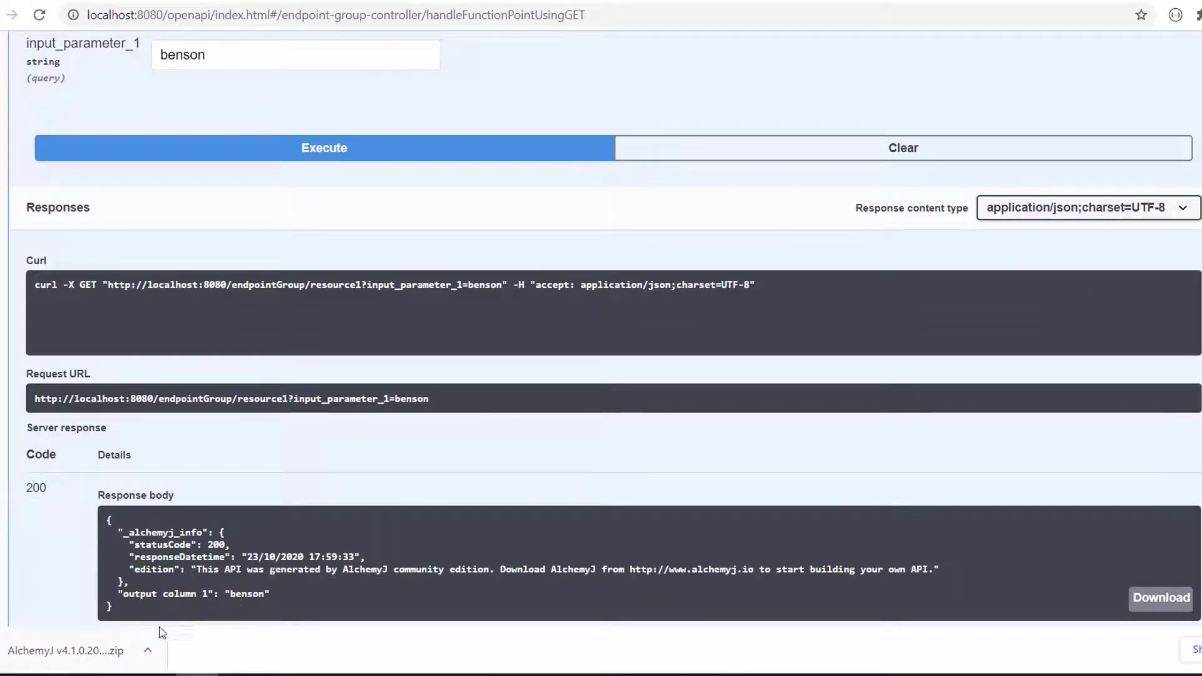
{"action": "double_click", "coordinate": [248, 594]}
{"action": "left_click", "coordinate": [453, 524]}
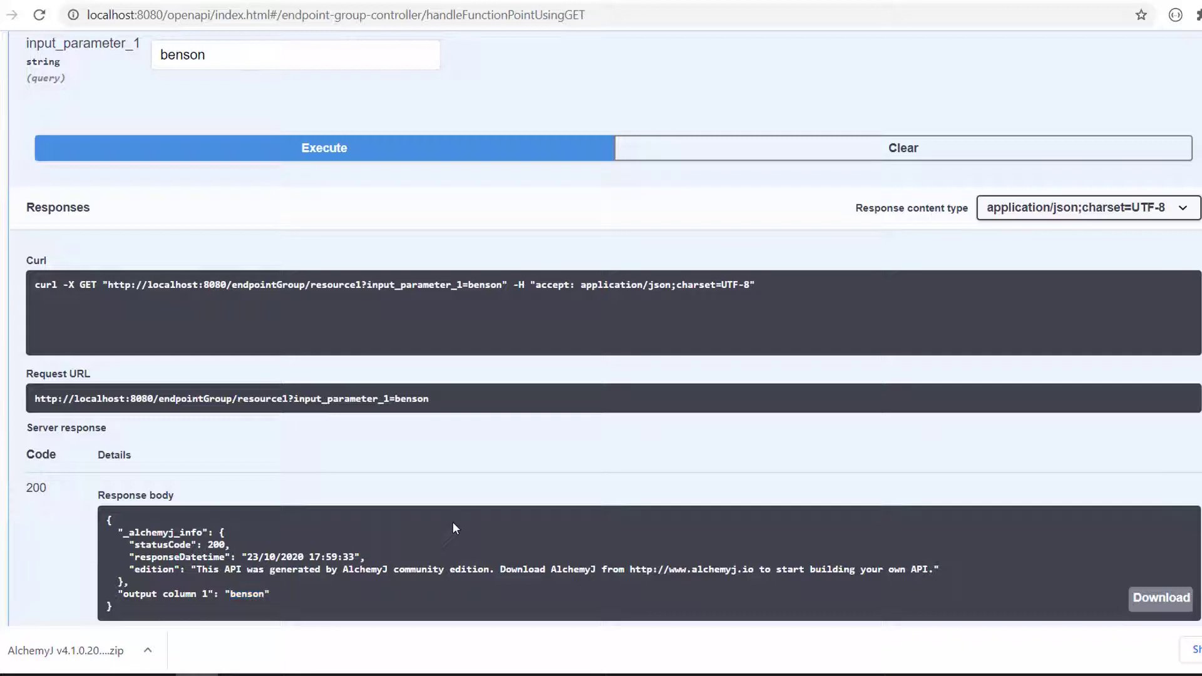